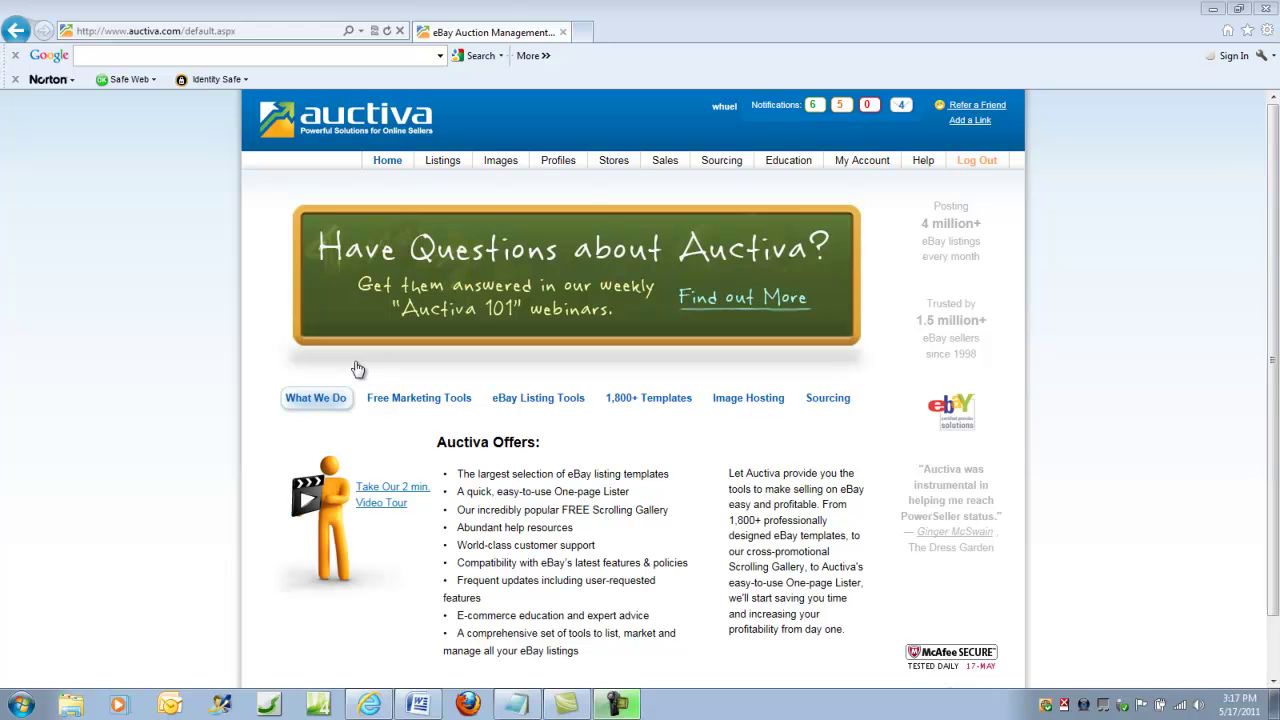
- Open Auctiva's bulk image uploader from the Images upload page
mouse_move(503, 163)
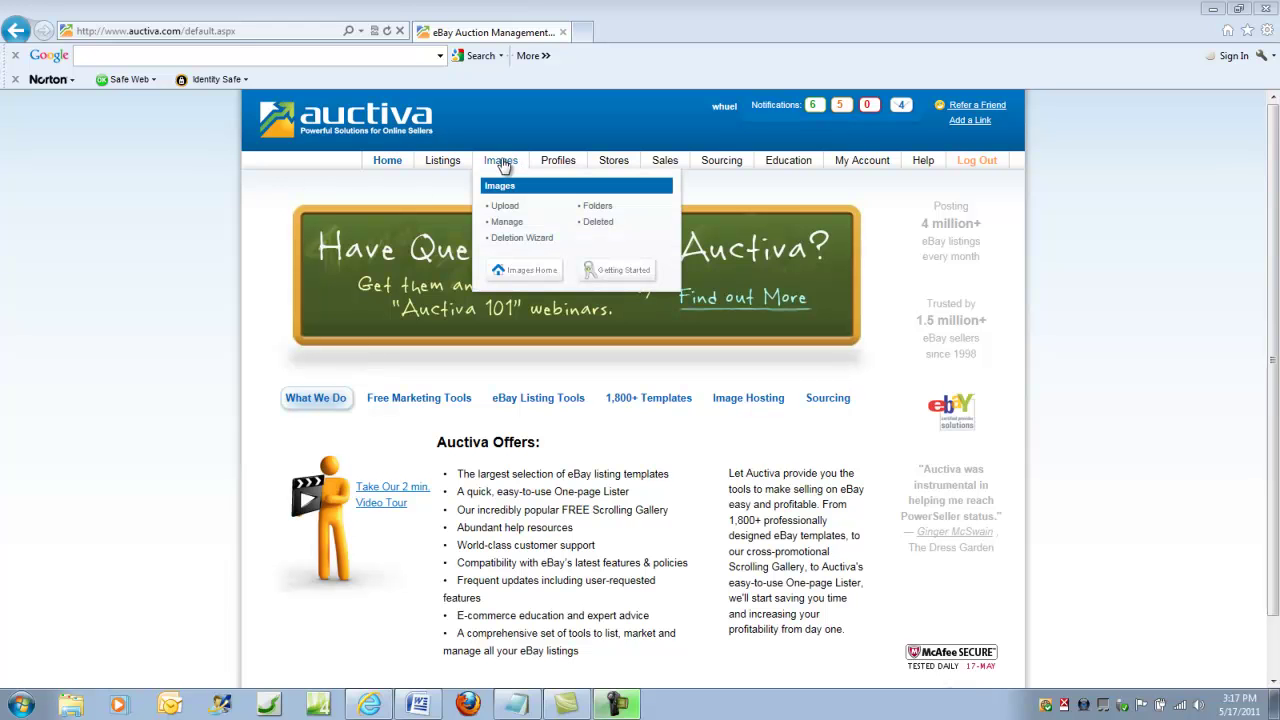
click(504, 210)
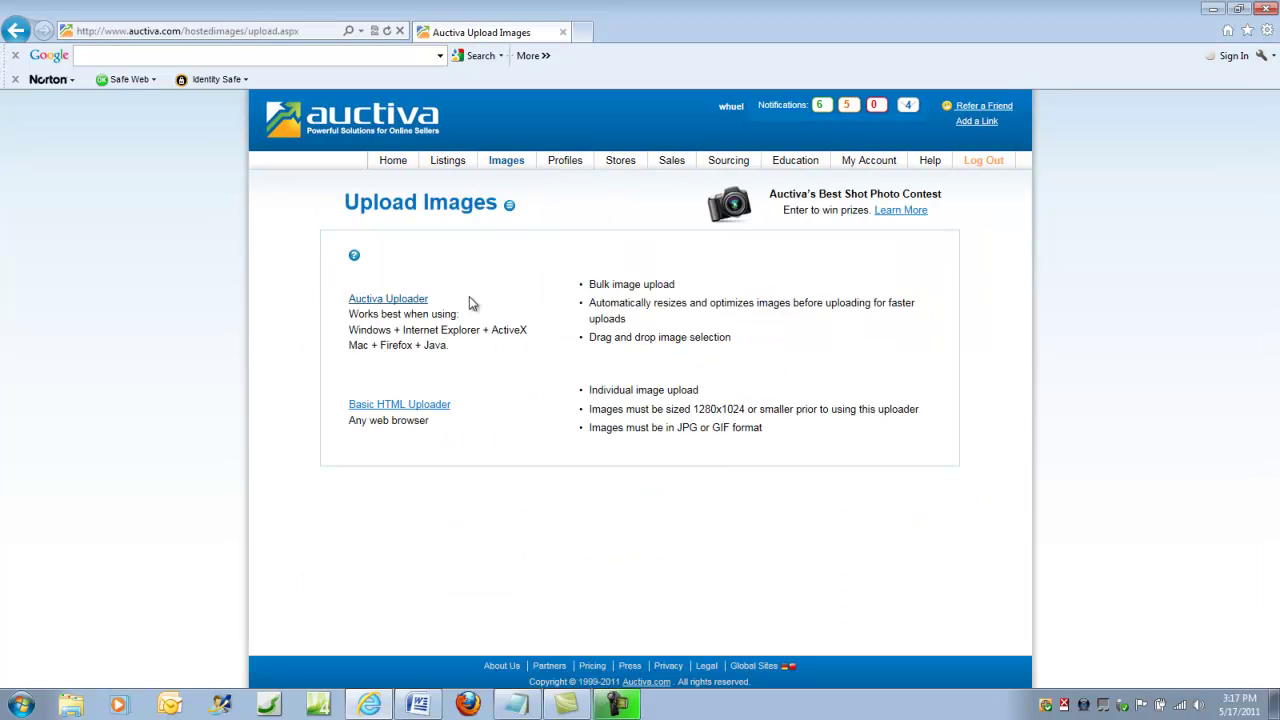
click(399, 300)
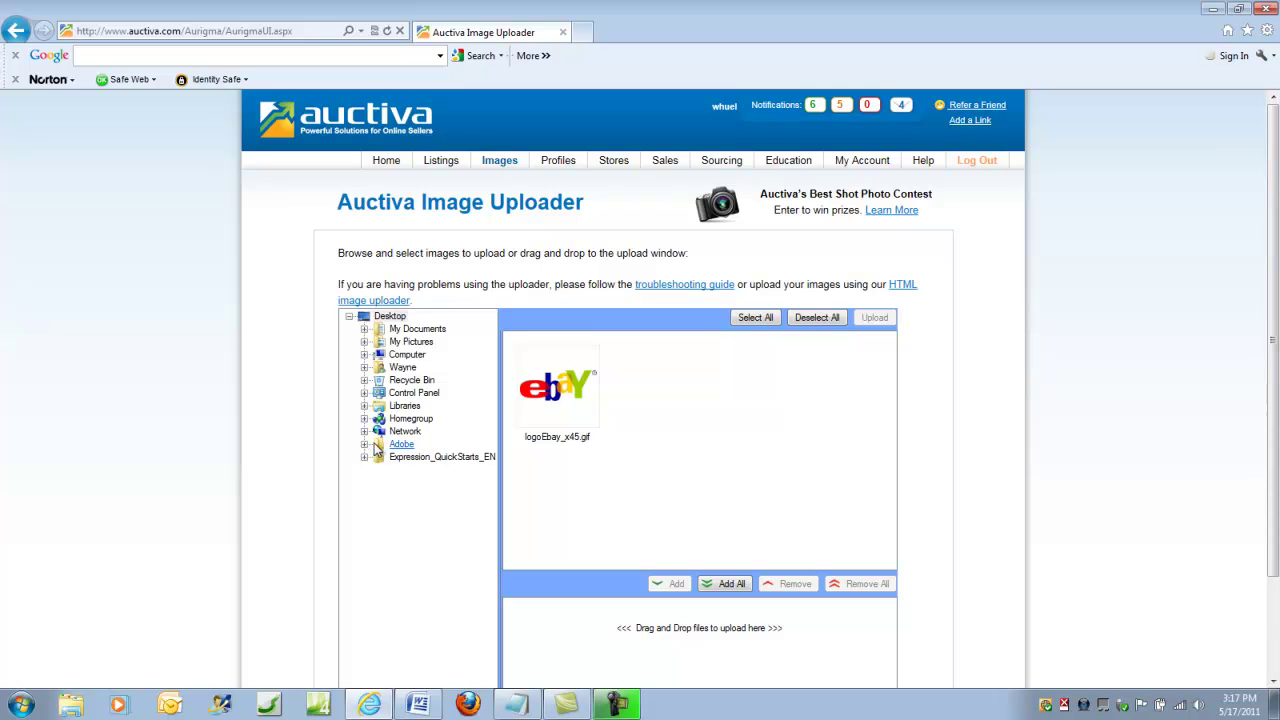
- Open GATEWAY (F:) > Stangl Birds-09-02 > 3750D > 3750D-eBay and queue all its photos
click(365, 355)
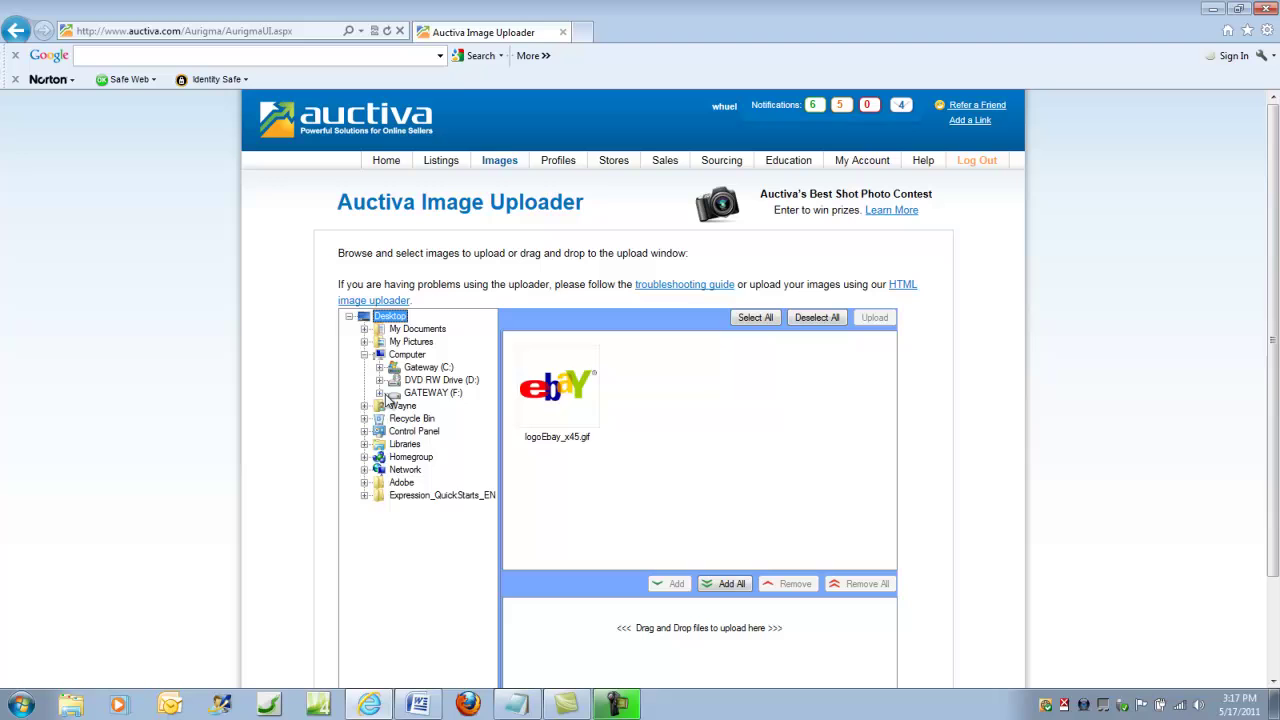
click(380, 393)
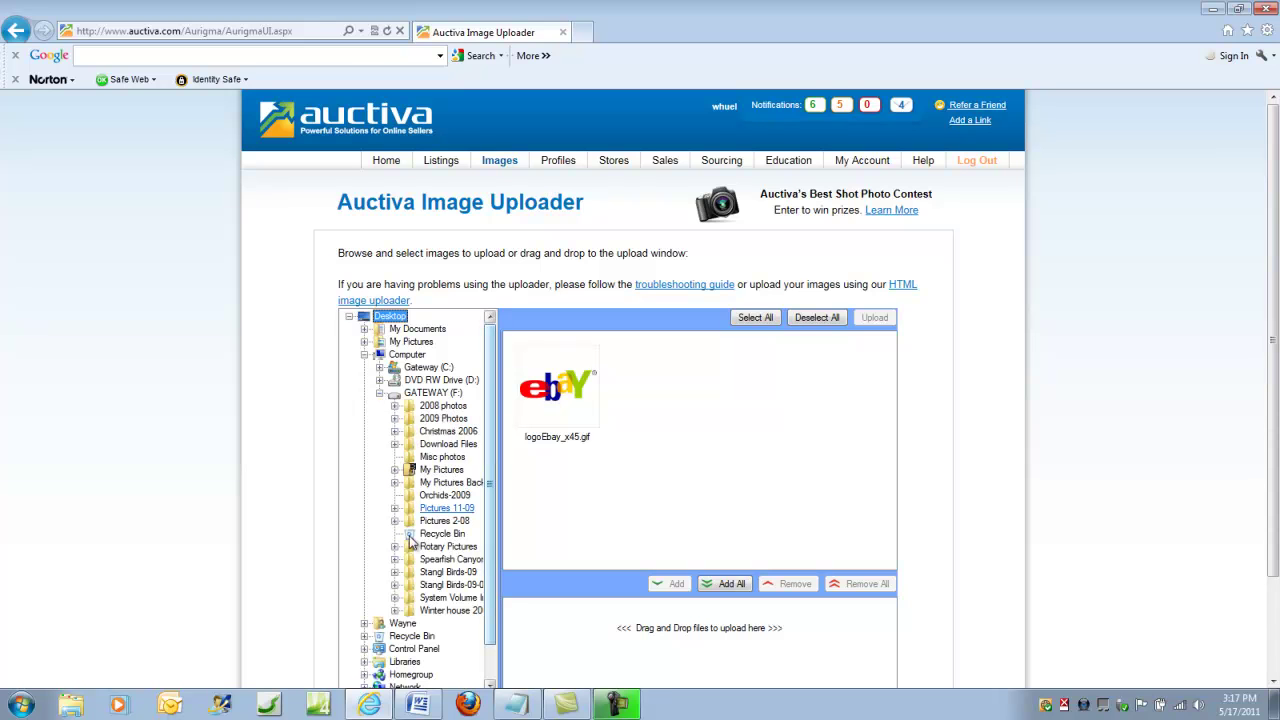
click(395, 585)
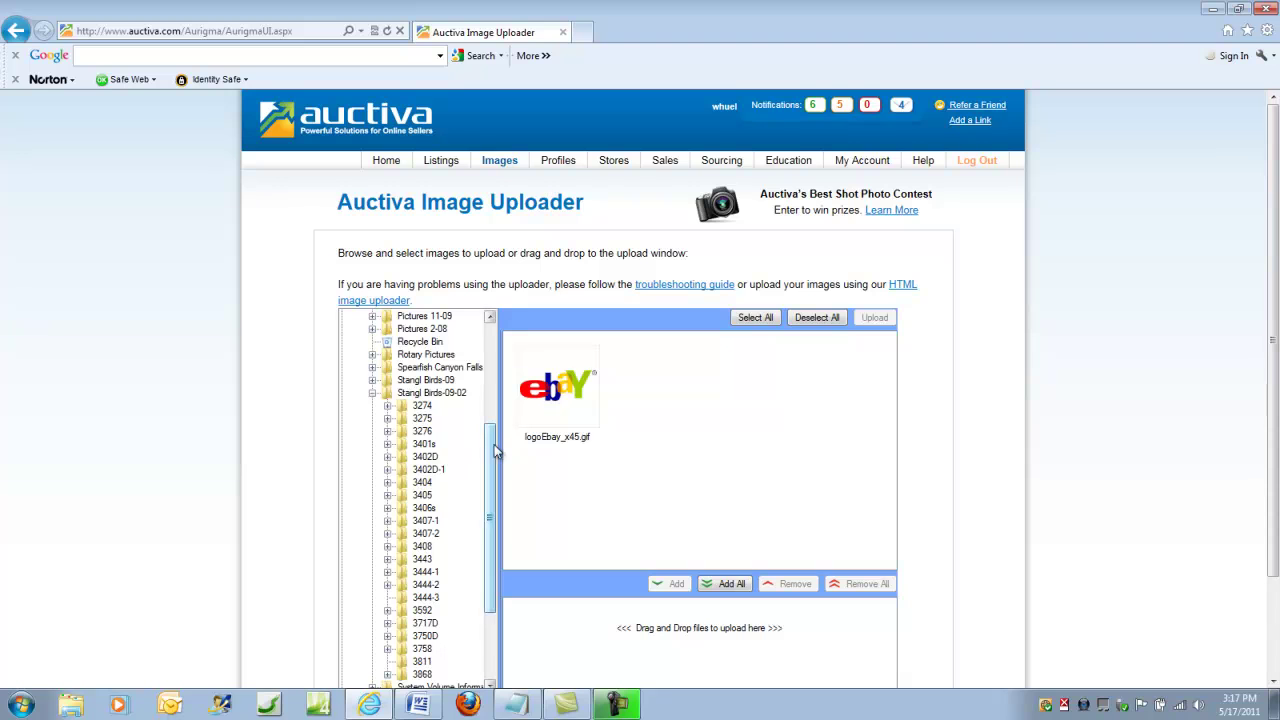
drag(496, 452, 496, 503)
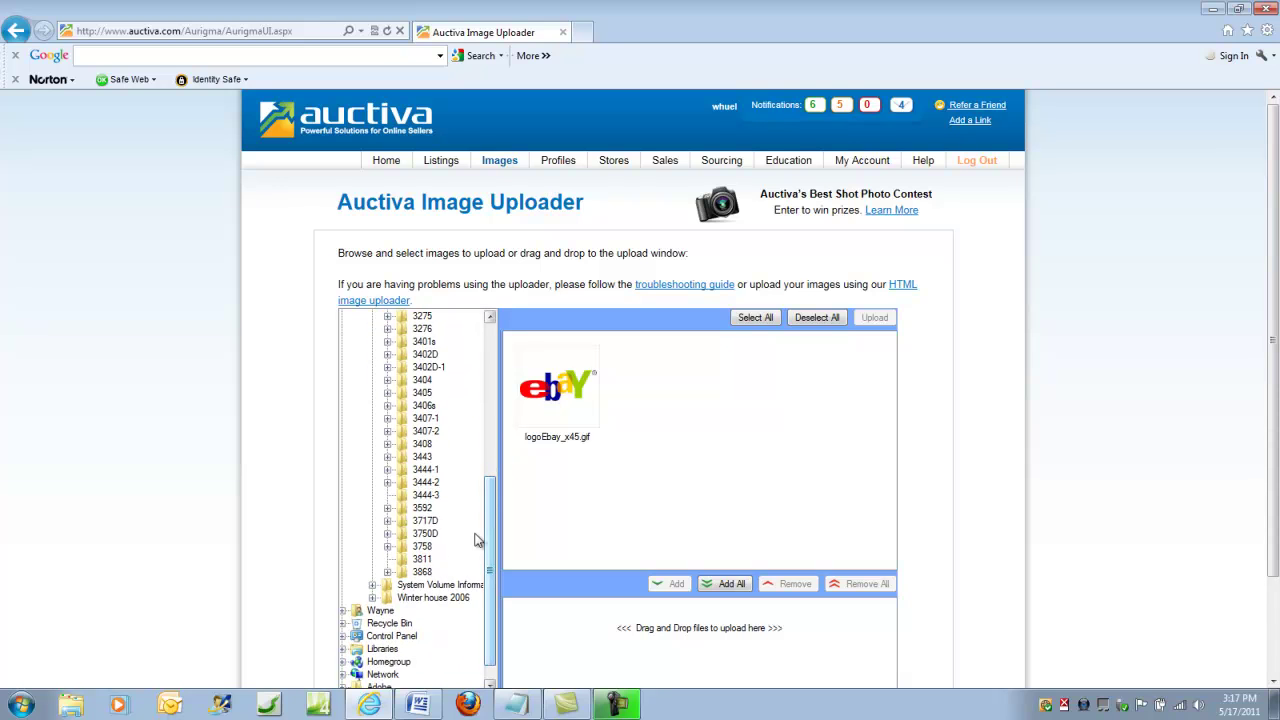
click(388, 533)
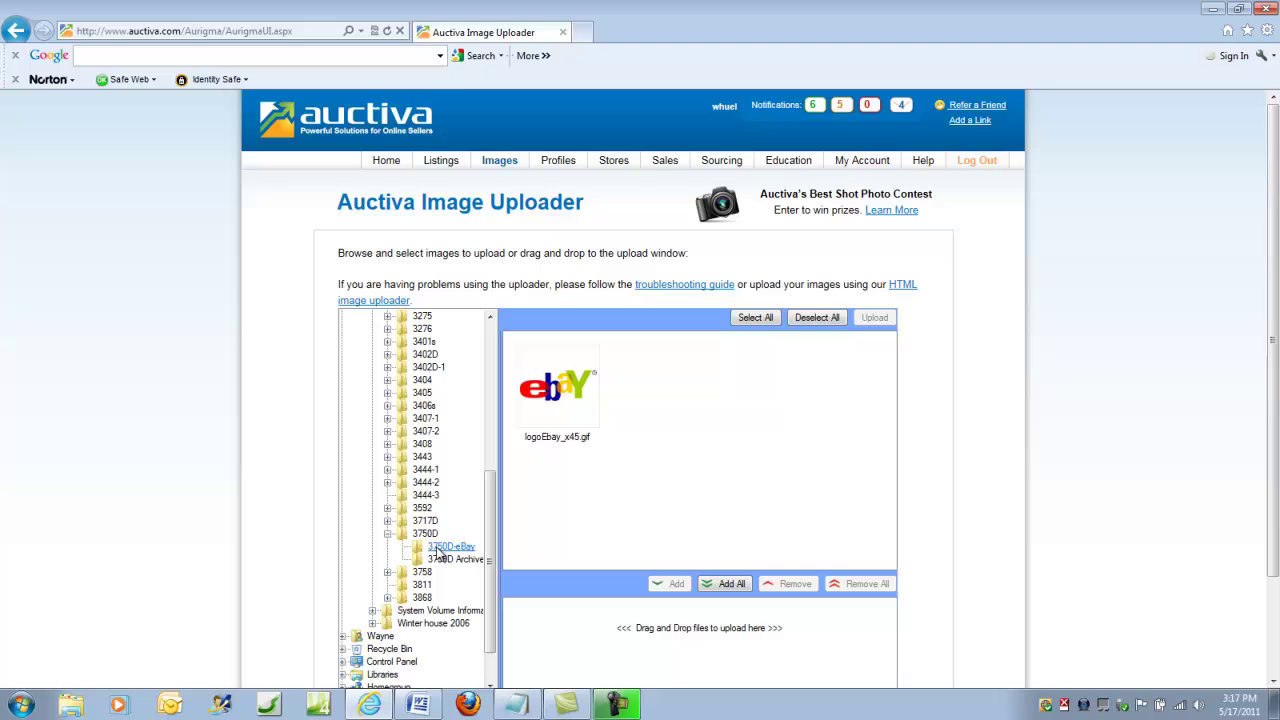
click(440, 548)
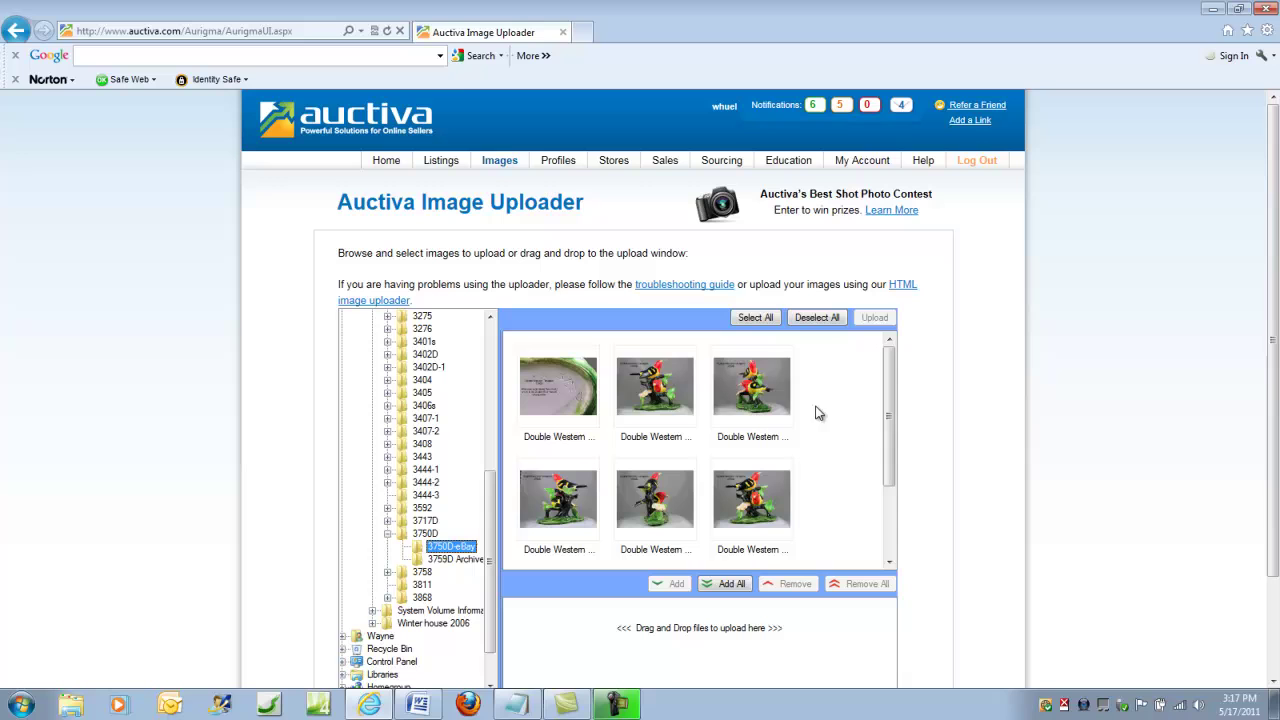
click(753, 318)
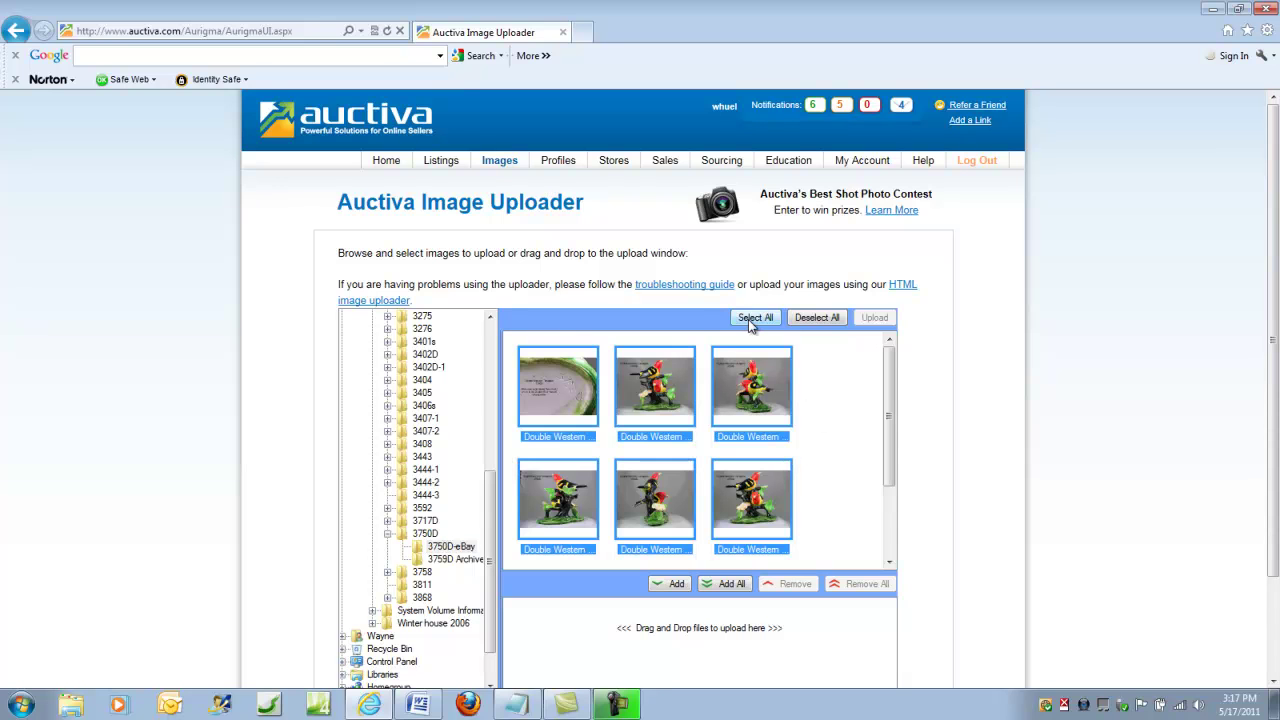
click(731, 582)
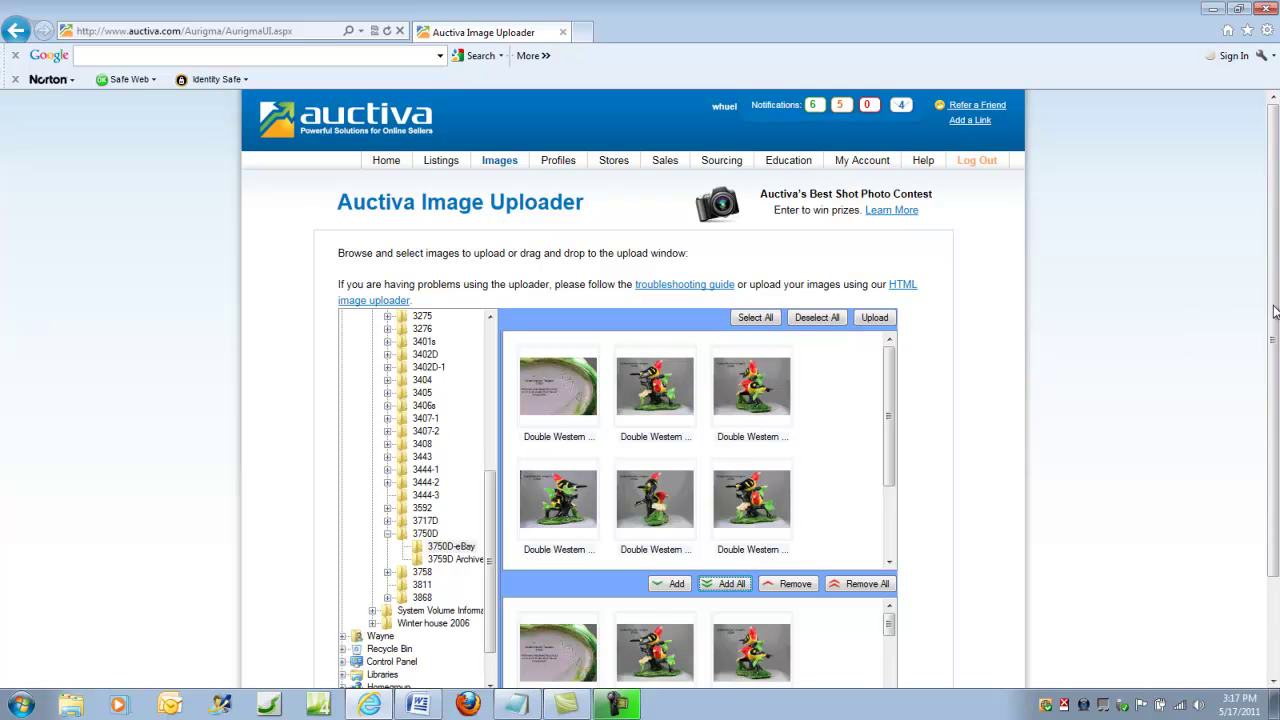
scroll(1245, 439, down, 1)
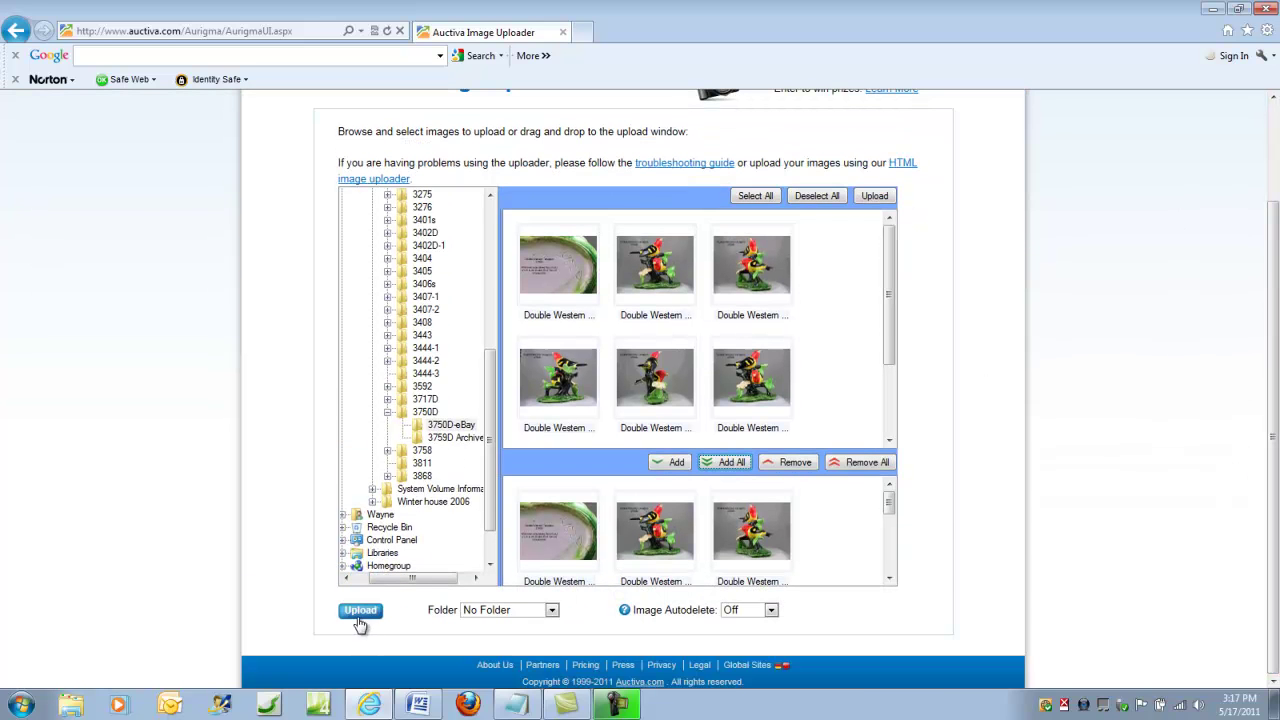
- Upload the queued Double Western Tanager photos to Auctiva image hosting
click(362, 611)
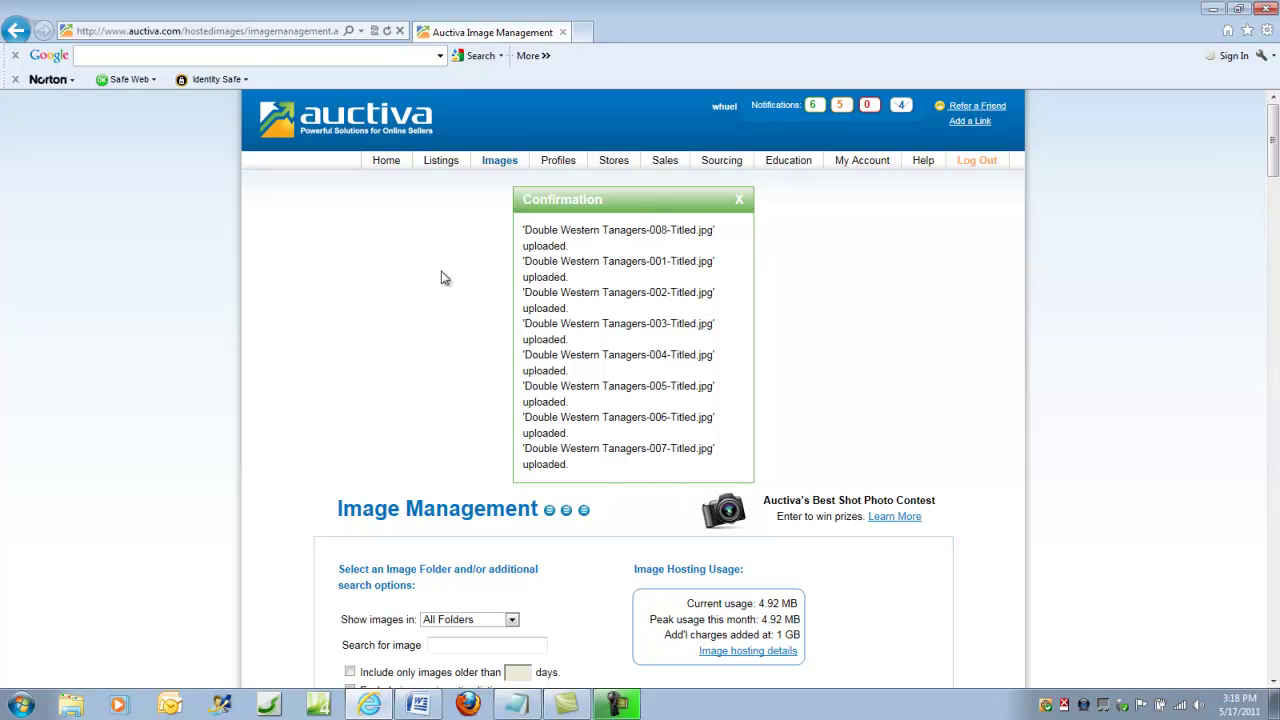
- Start a new eBay listing in Auctiva's Create an eBay Listing form
mouse_move(441, 163)
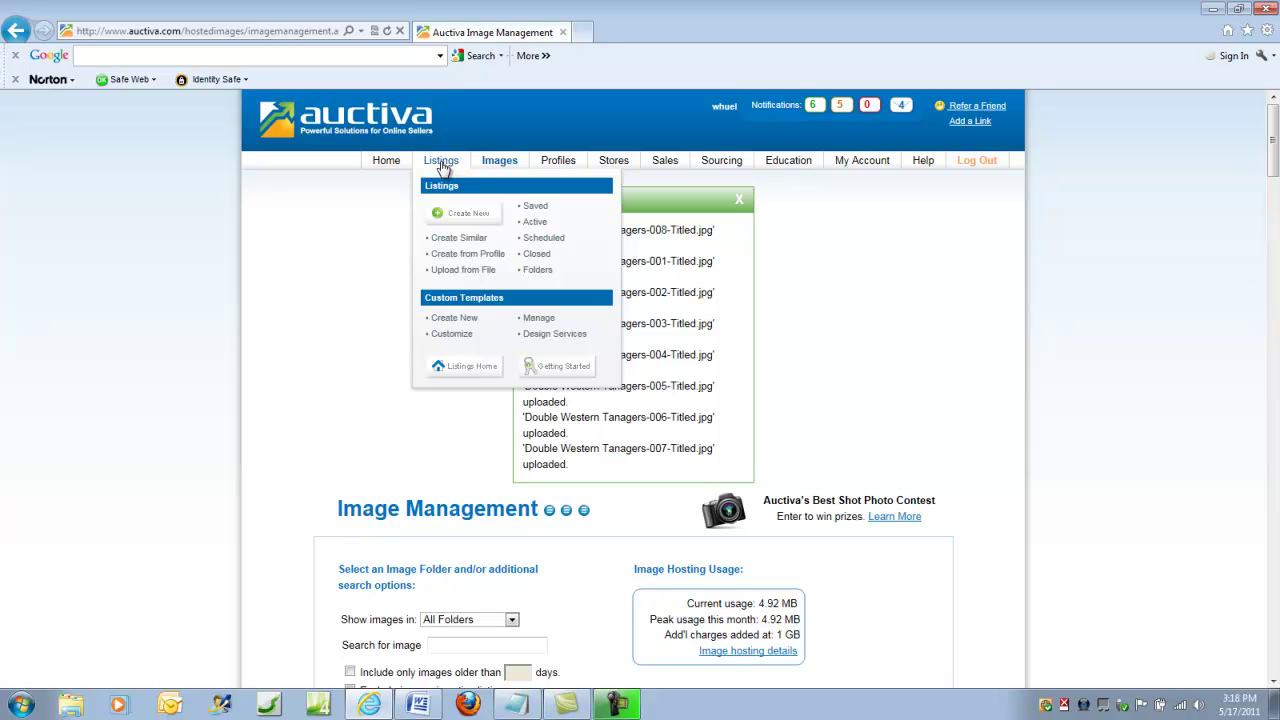
click(440, 163)
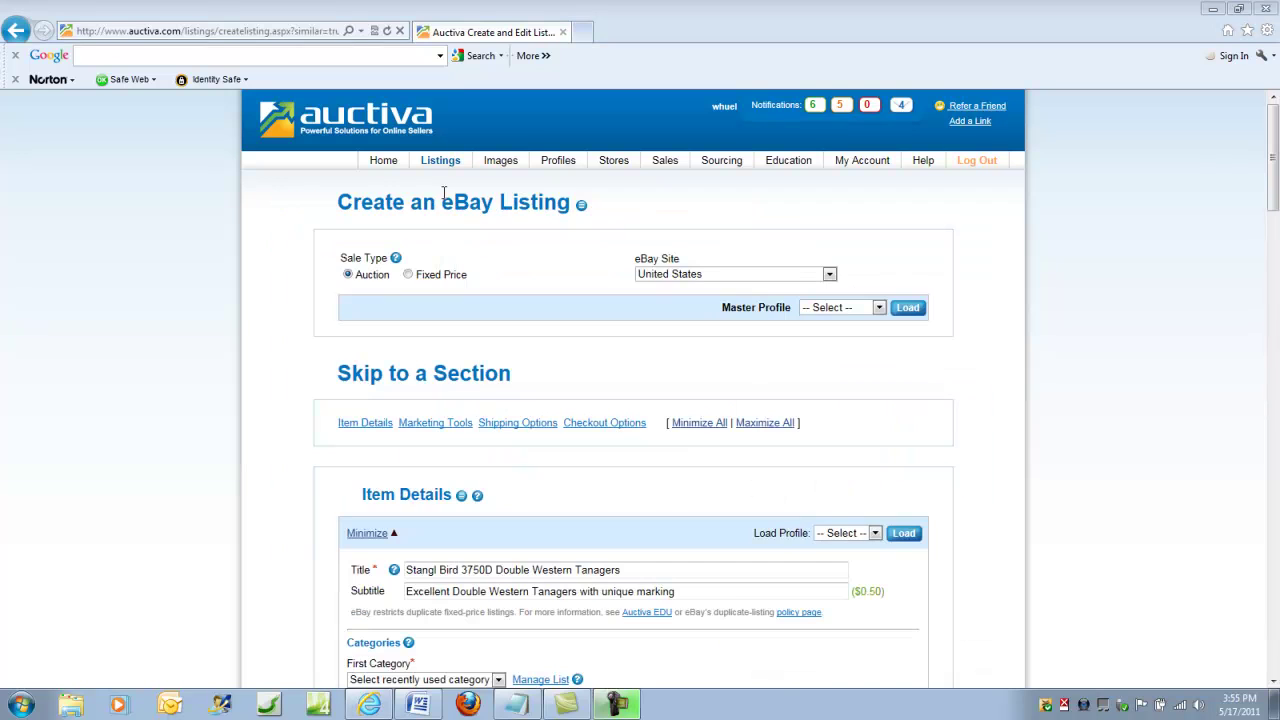
mouse_move(444, 168)
scroll(1275, 205, down, 4)
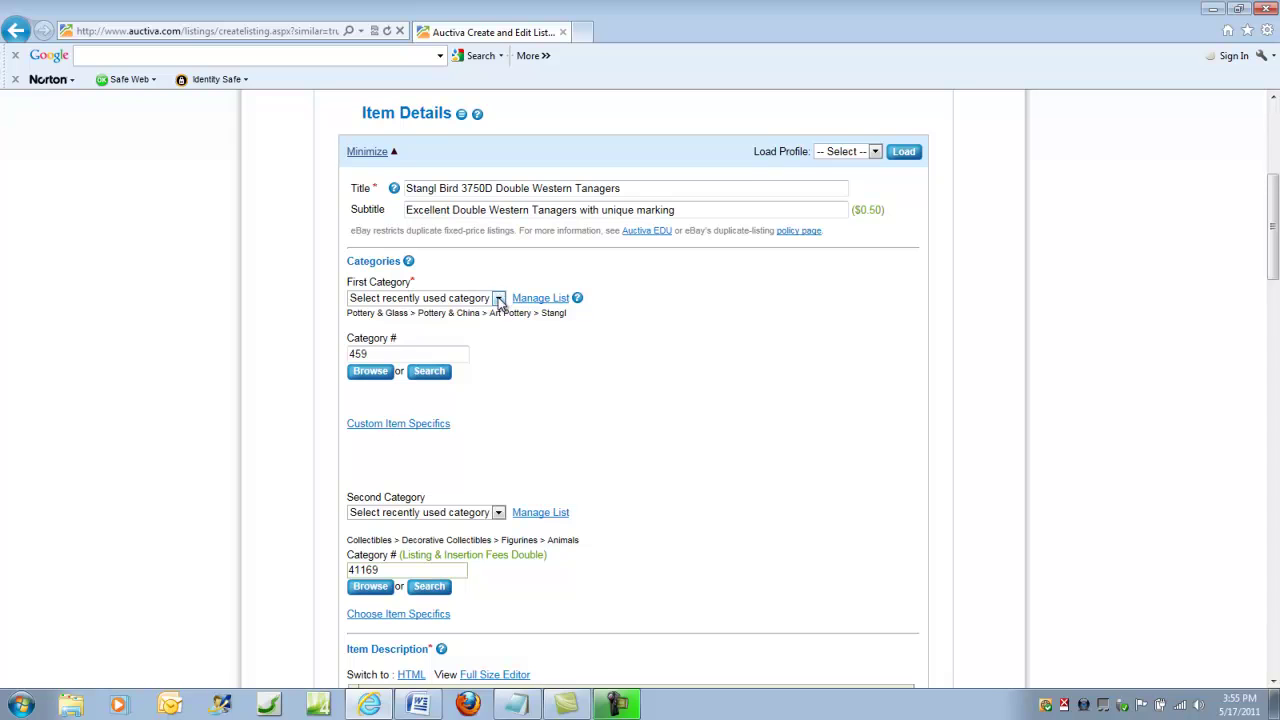
- Set the first category to Stangl pottery and the second to Collectibles Animals
click(499, 299)
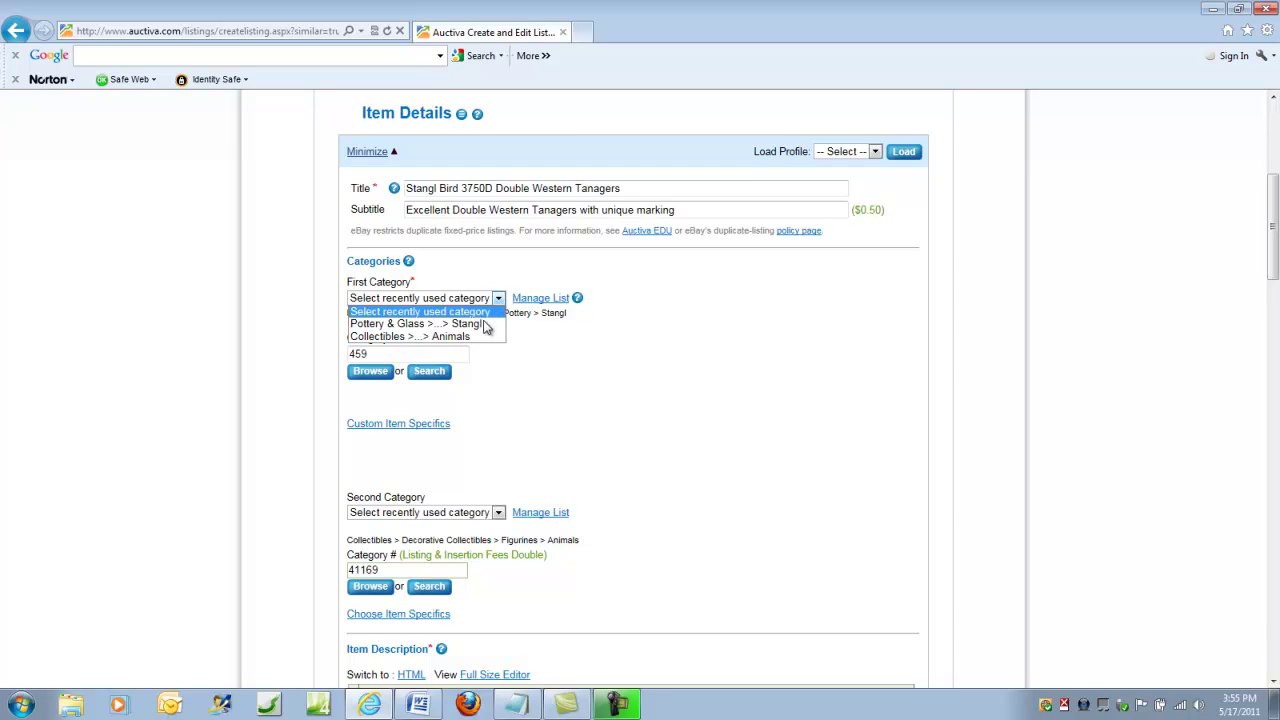
click(481, 330)
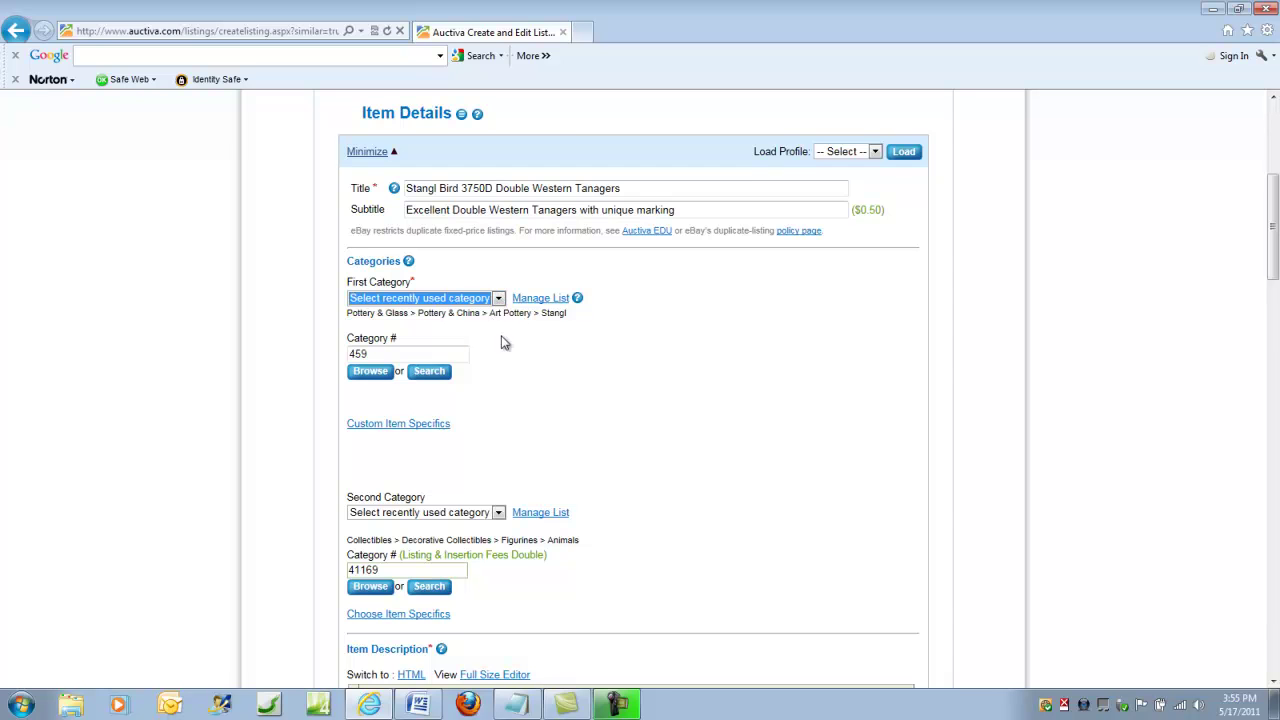
click(499, 513)
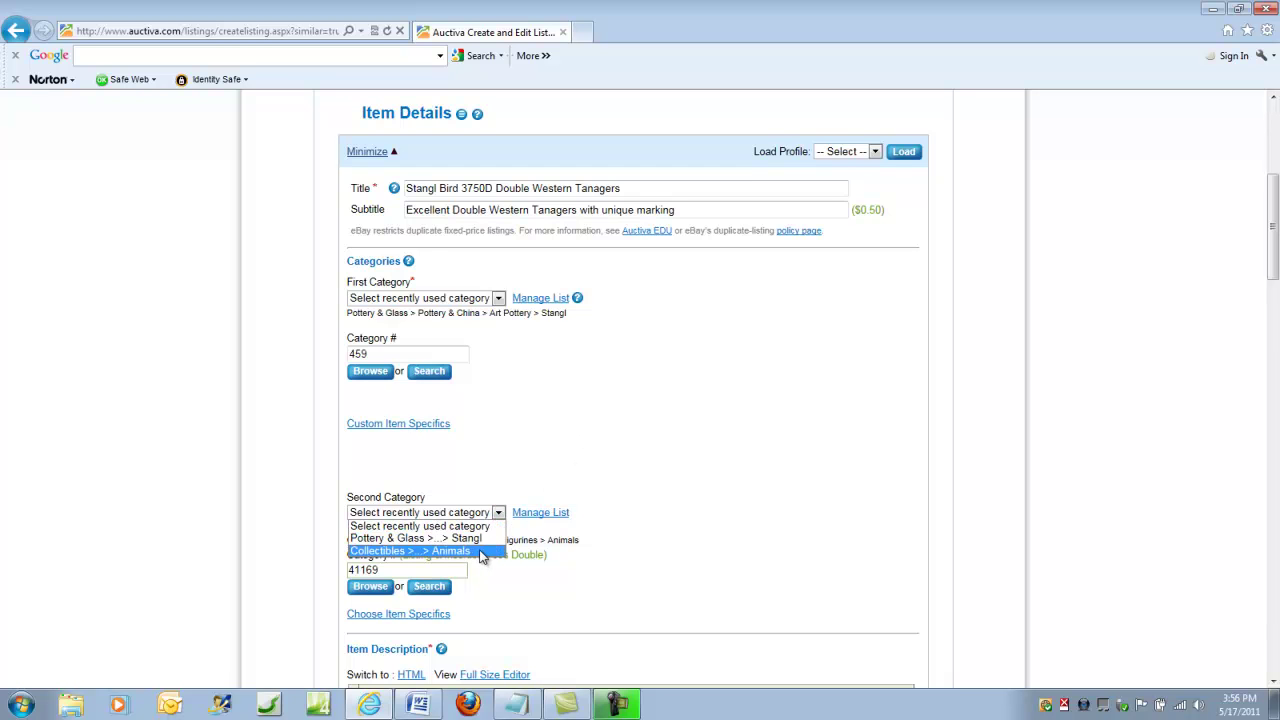
click(486, 551)
drag(1272, 206, 1257, 280)
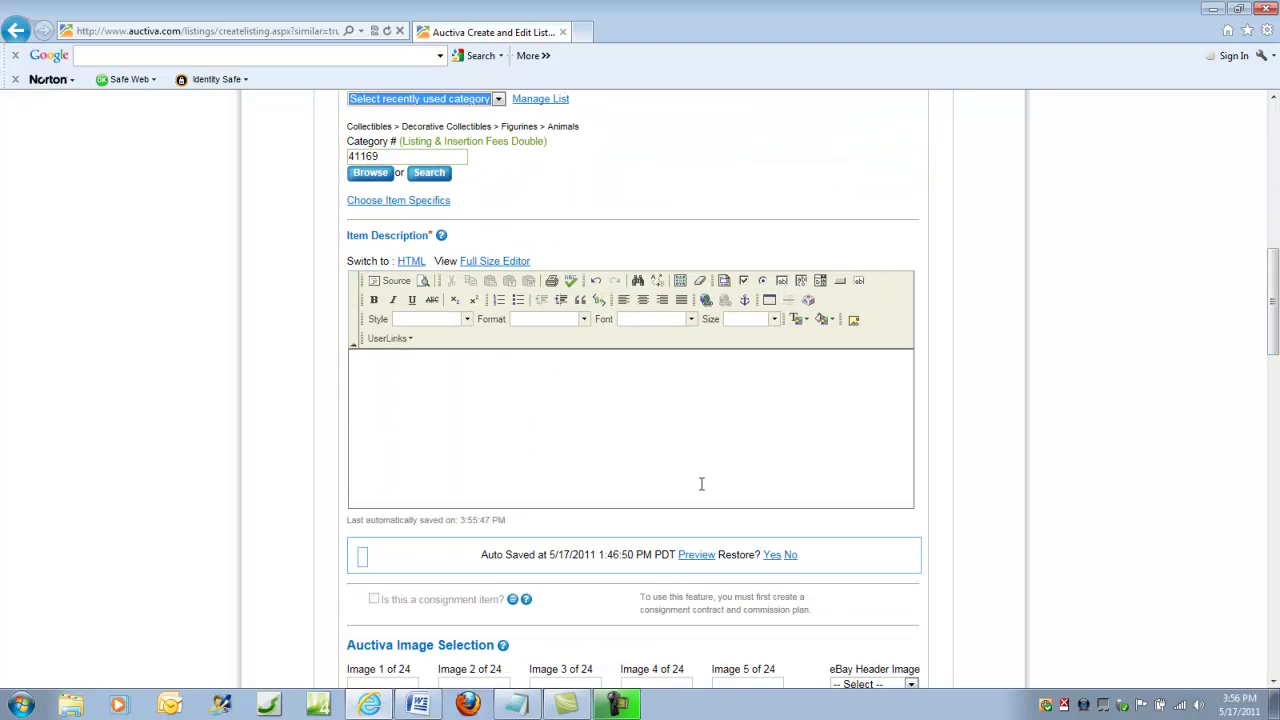
click(381, 370)
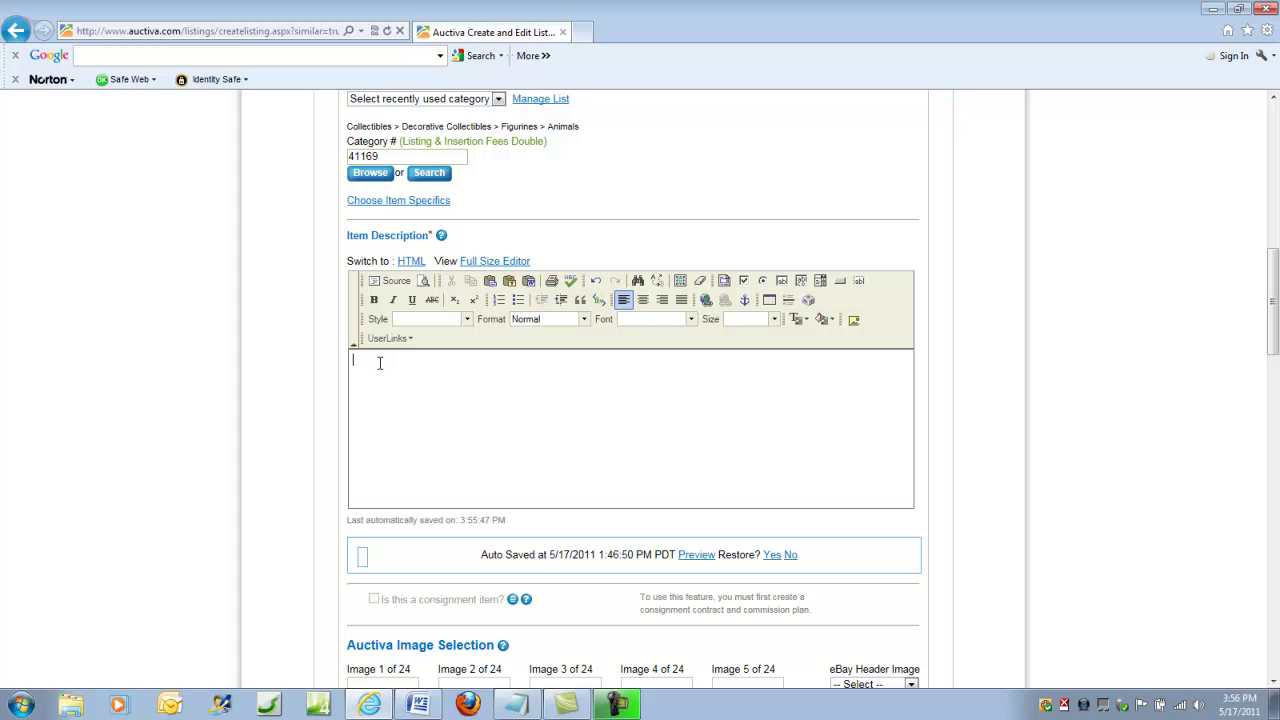
right_click(379, 362)
click(400, 411)
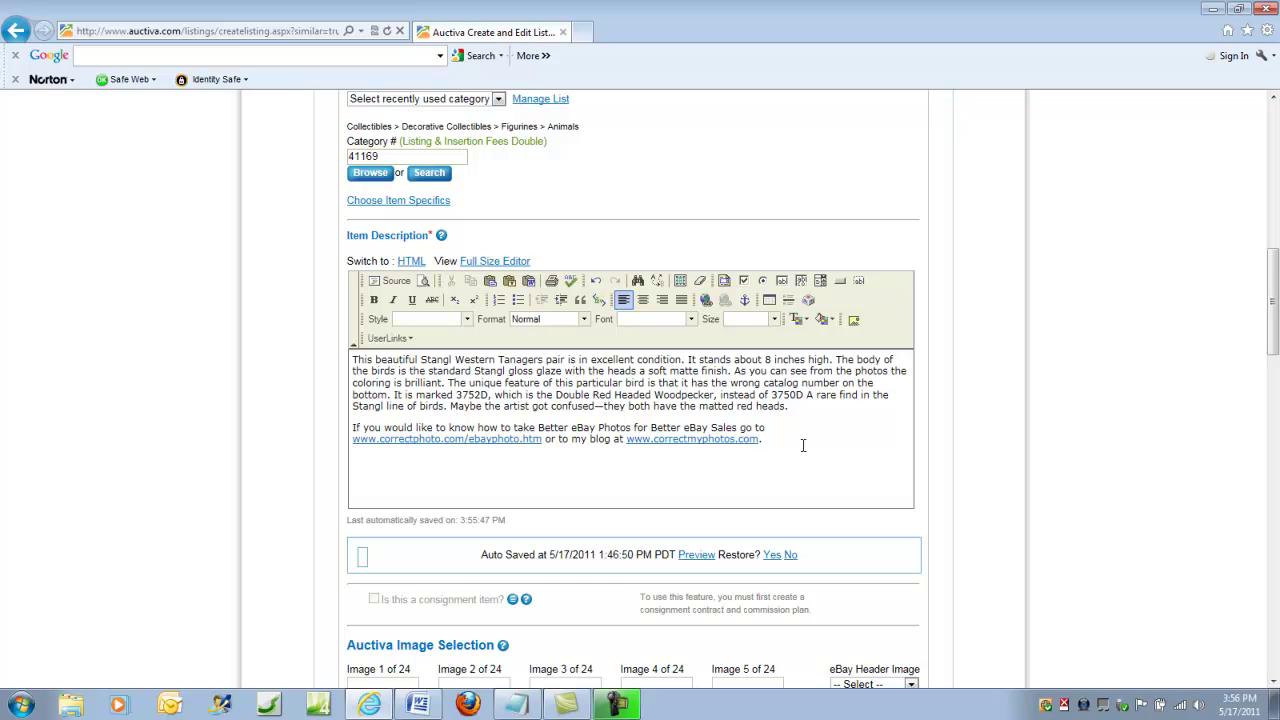
drag(1274, 330, 1251, 406)
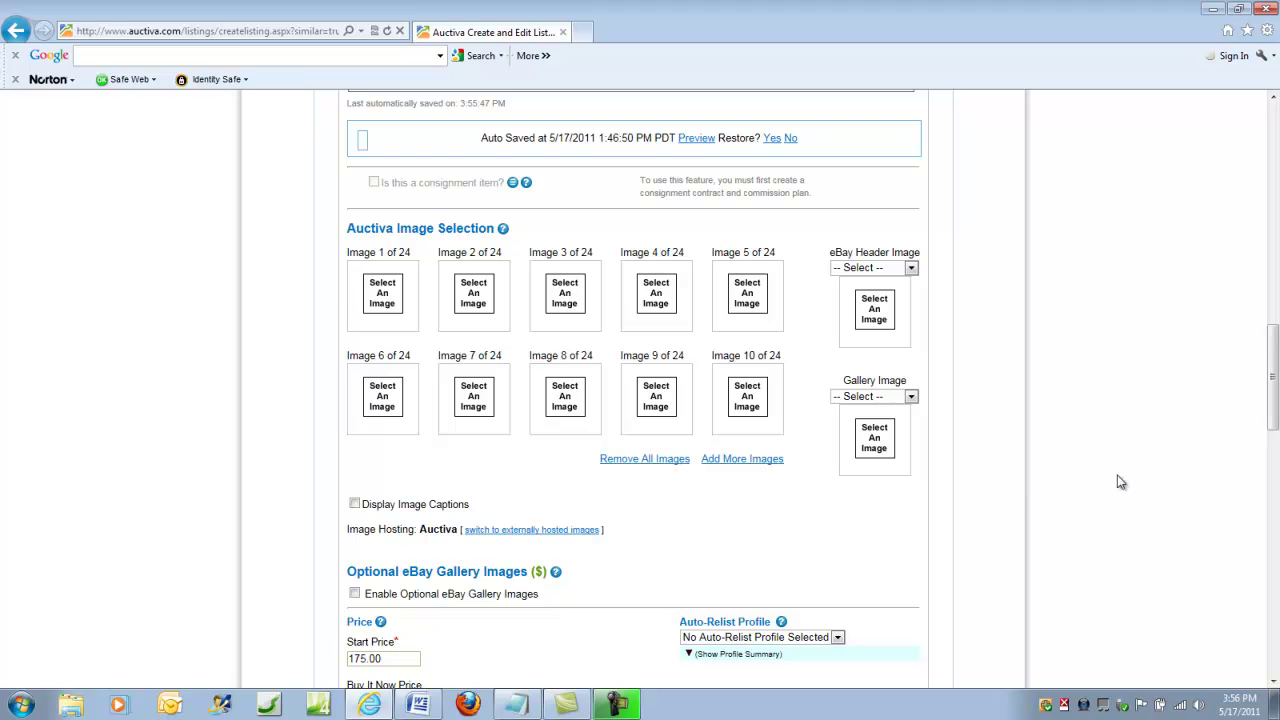
- Make Double Western Tanagers-005 the header image and fill image slots 1–4 with tanager photos
click(873, 318)
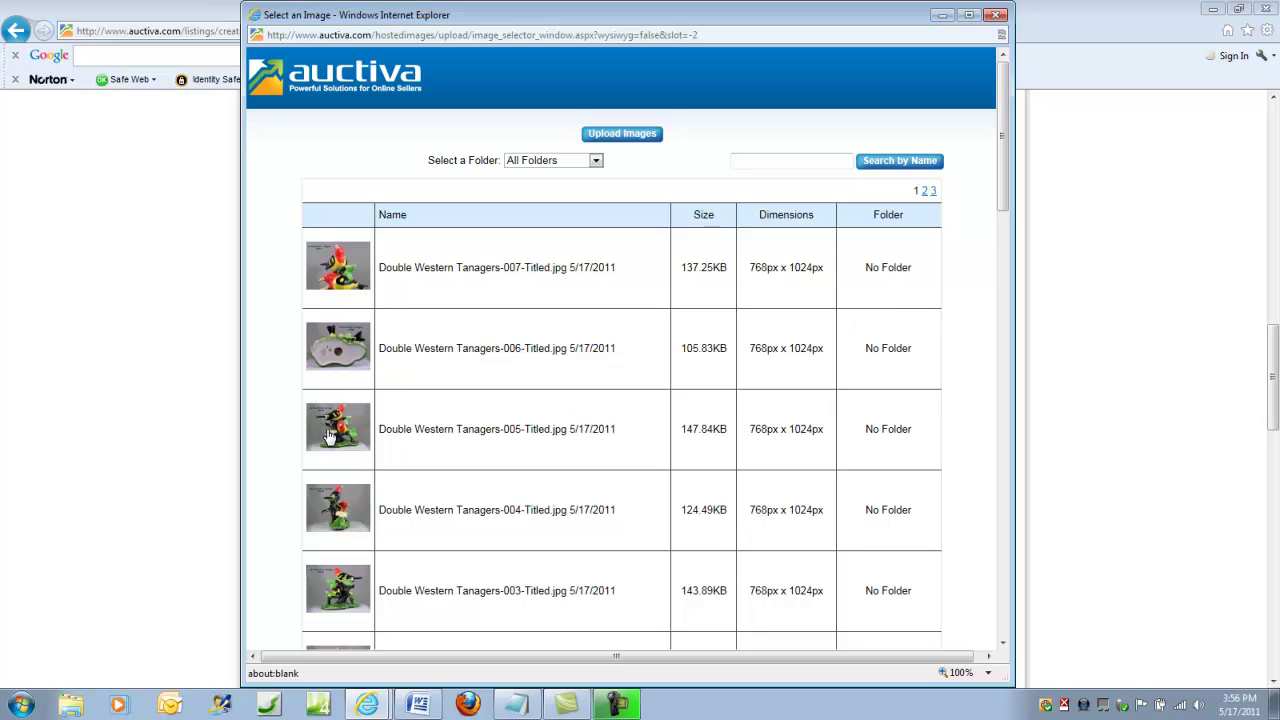
click(333, 425)
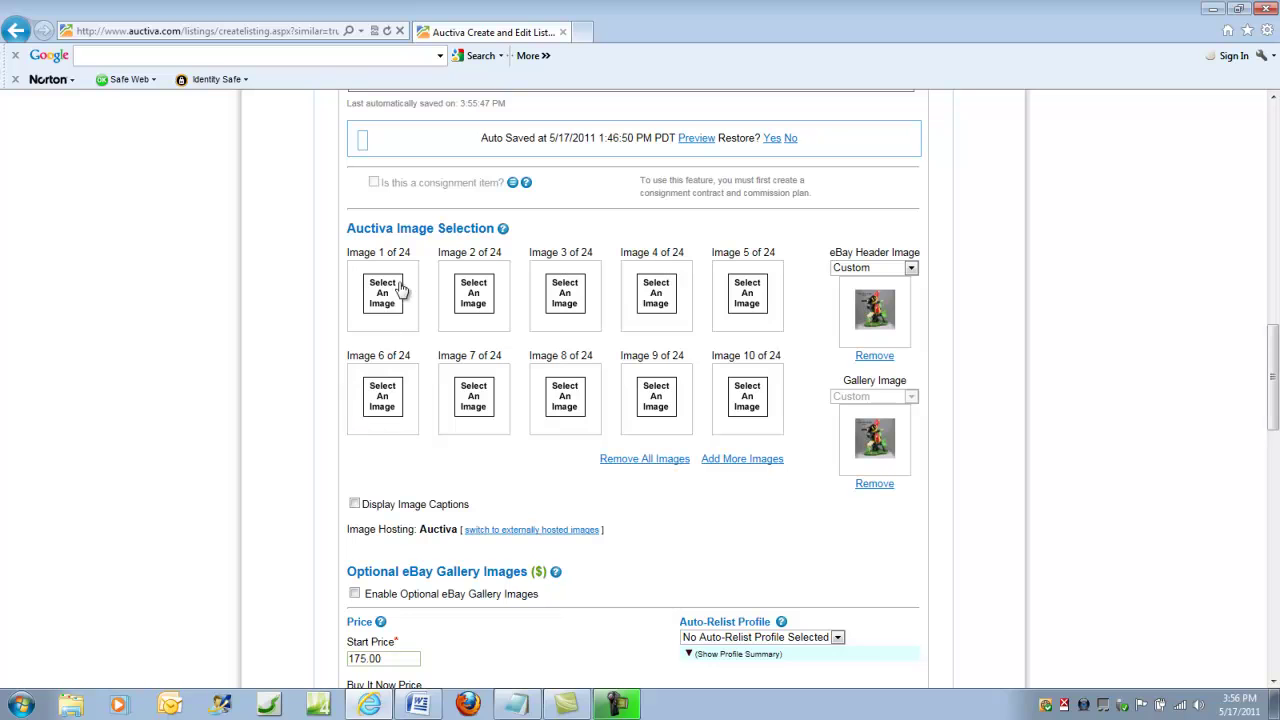
click(383, 300)
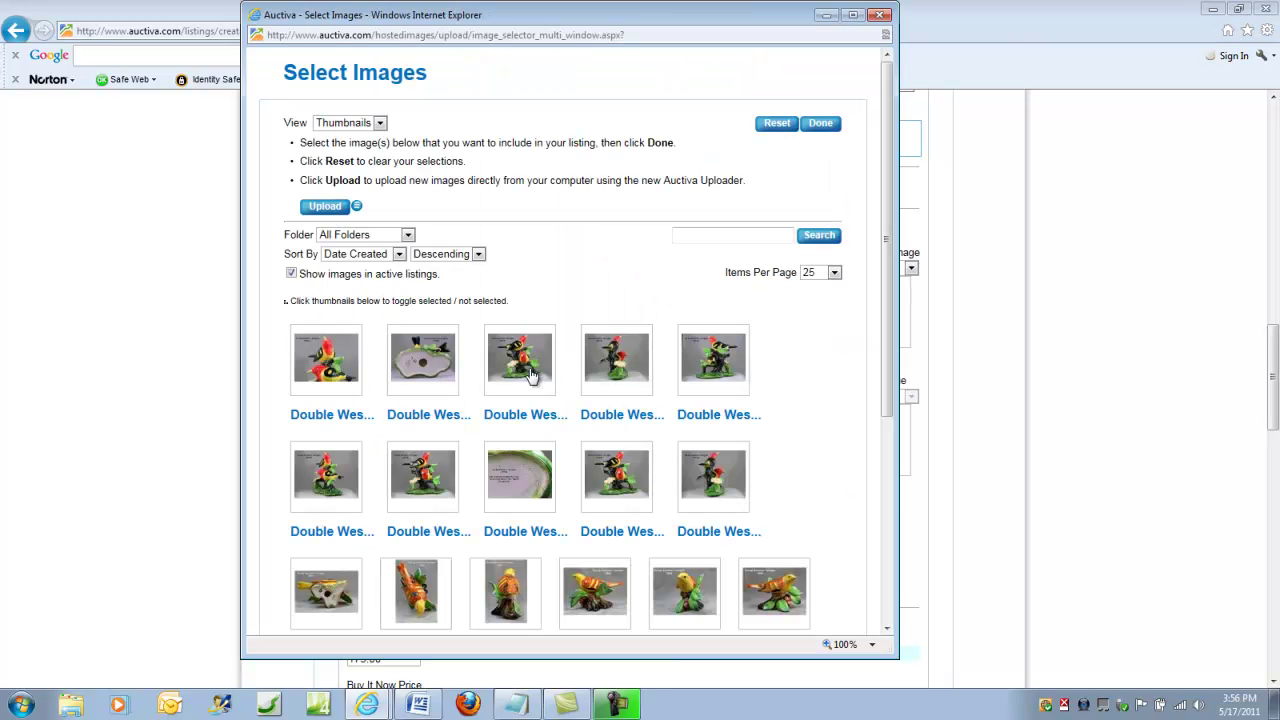
click(637, 372)
click(709, 371)
click(310, 485)
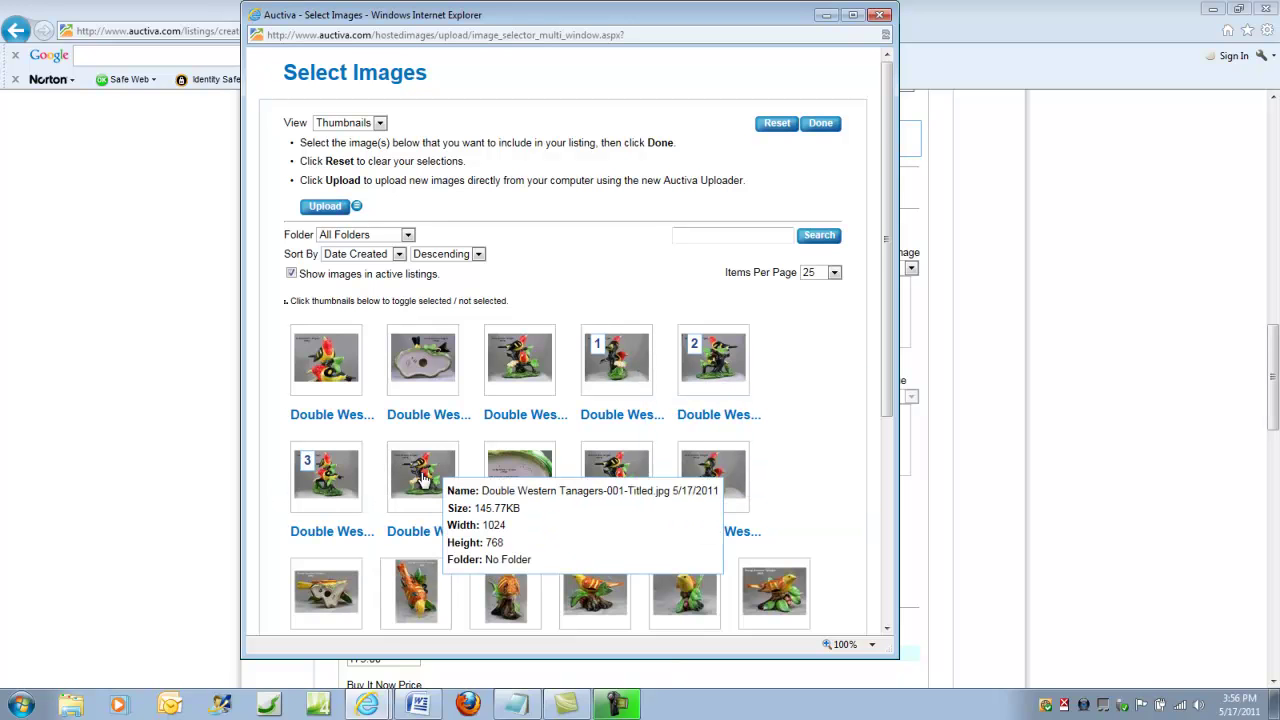
click(428, 476)
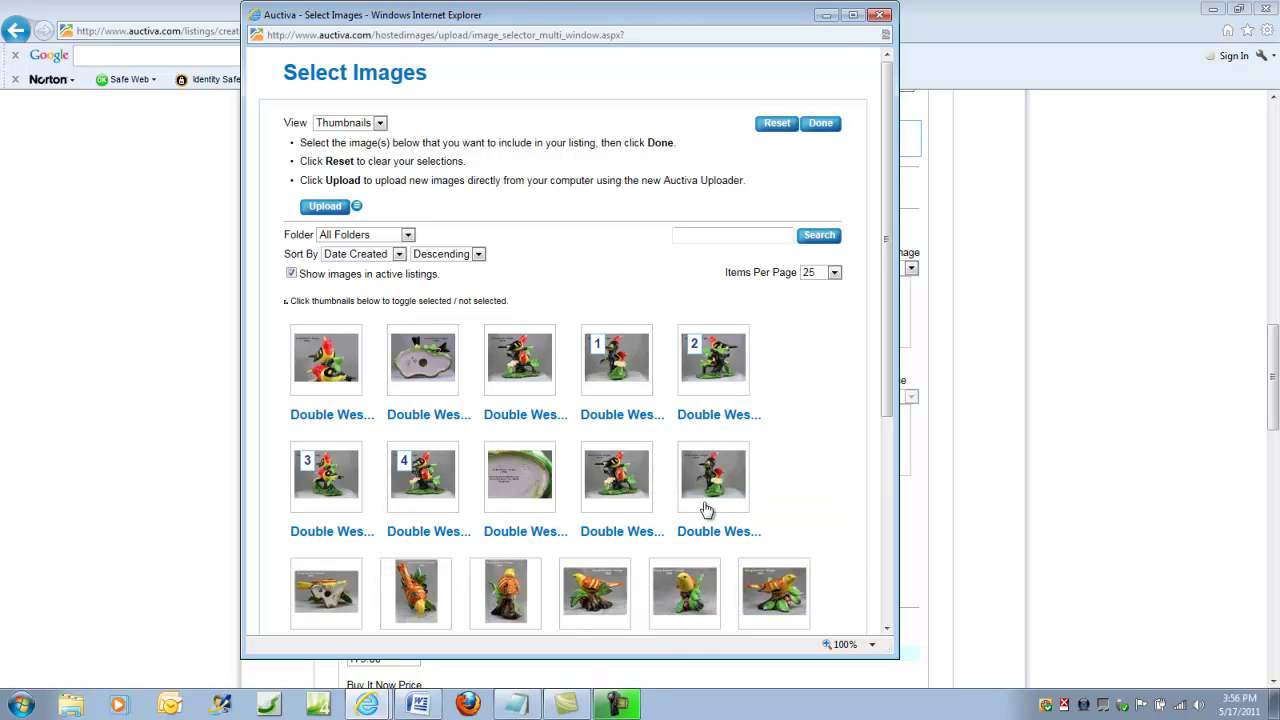
- Fill slots 5–7 with a top-row photo, the base underside and the base marking close-up
mouse_move(714, 488)
click(332, 352)
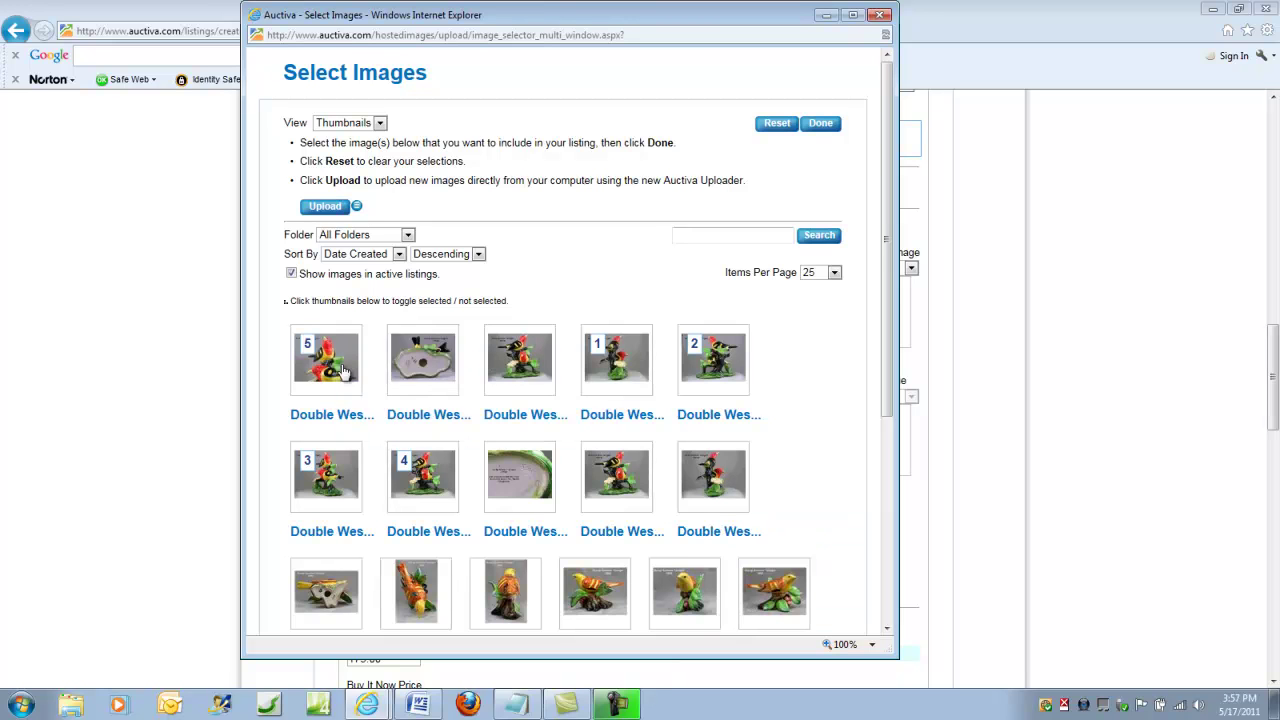
click(422, 368)
click(525, 485)
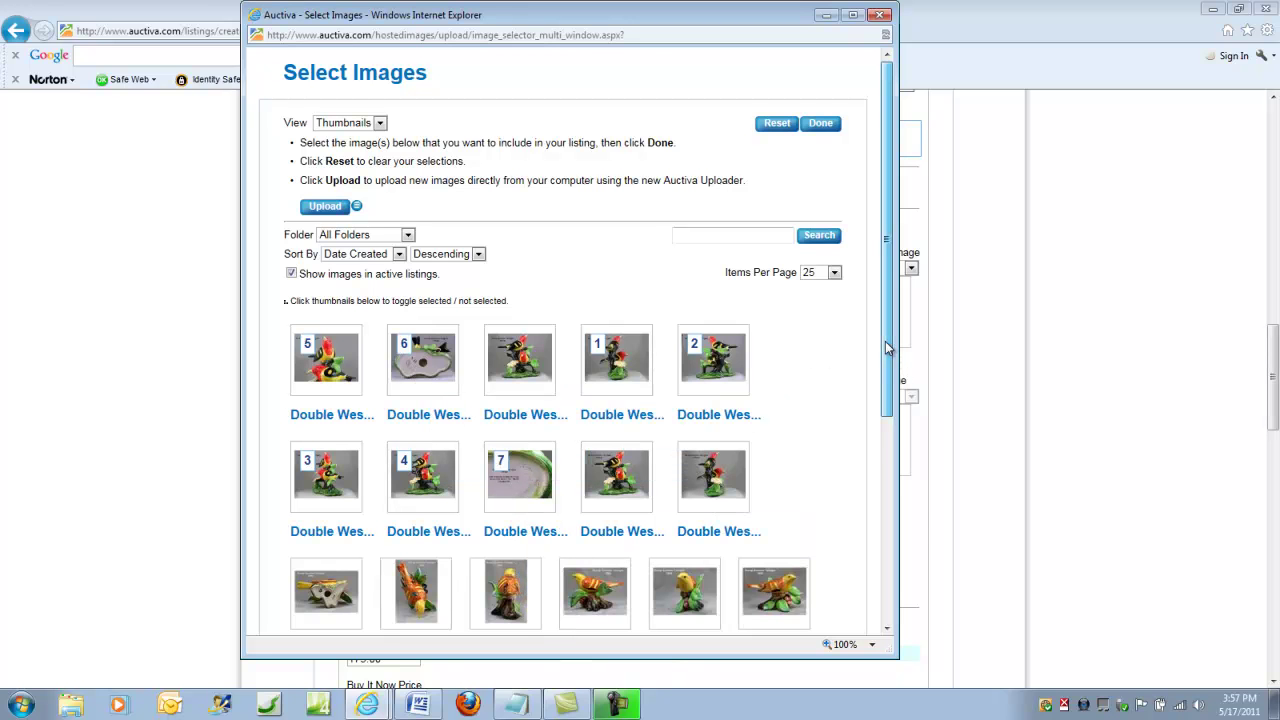
drag(885, 341, 882, 506)
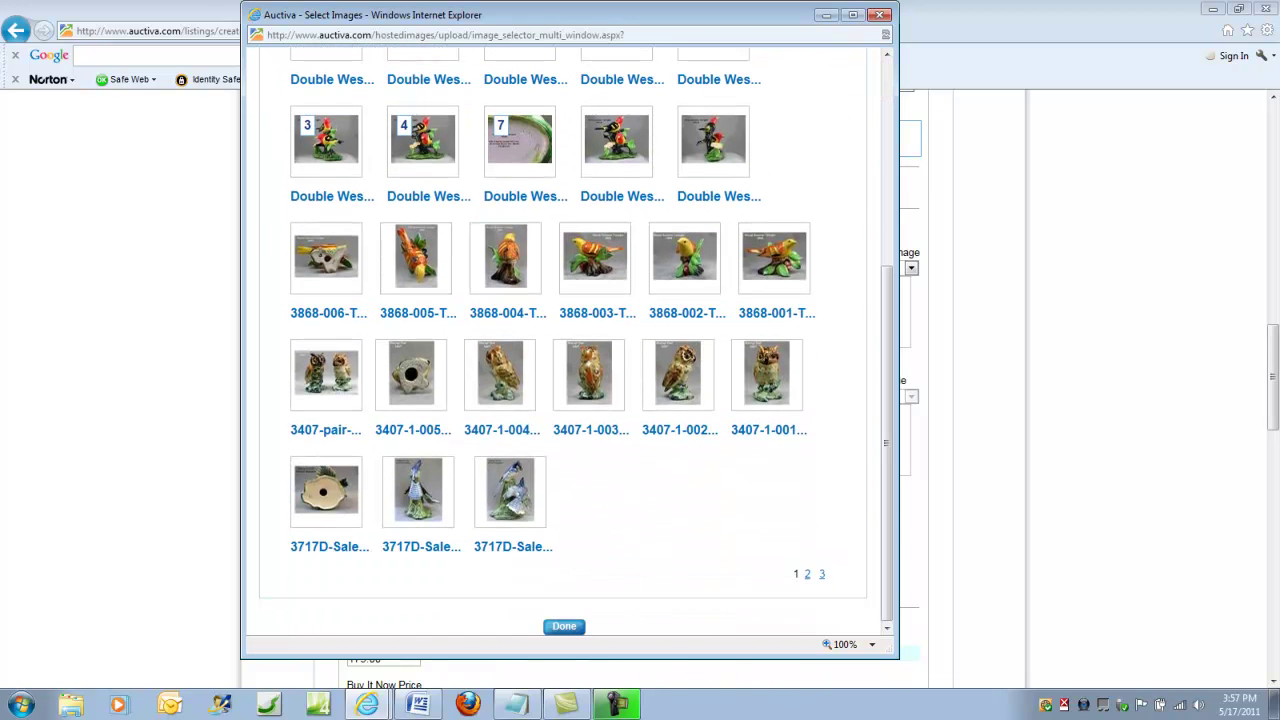
click(554, 630)
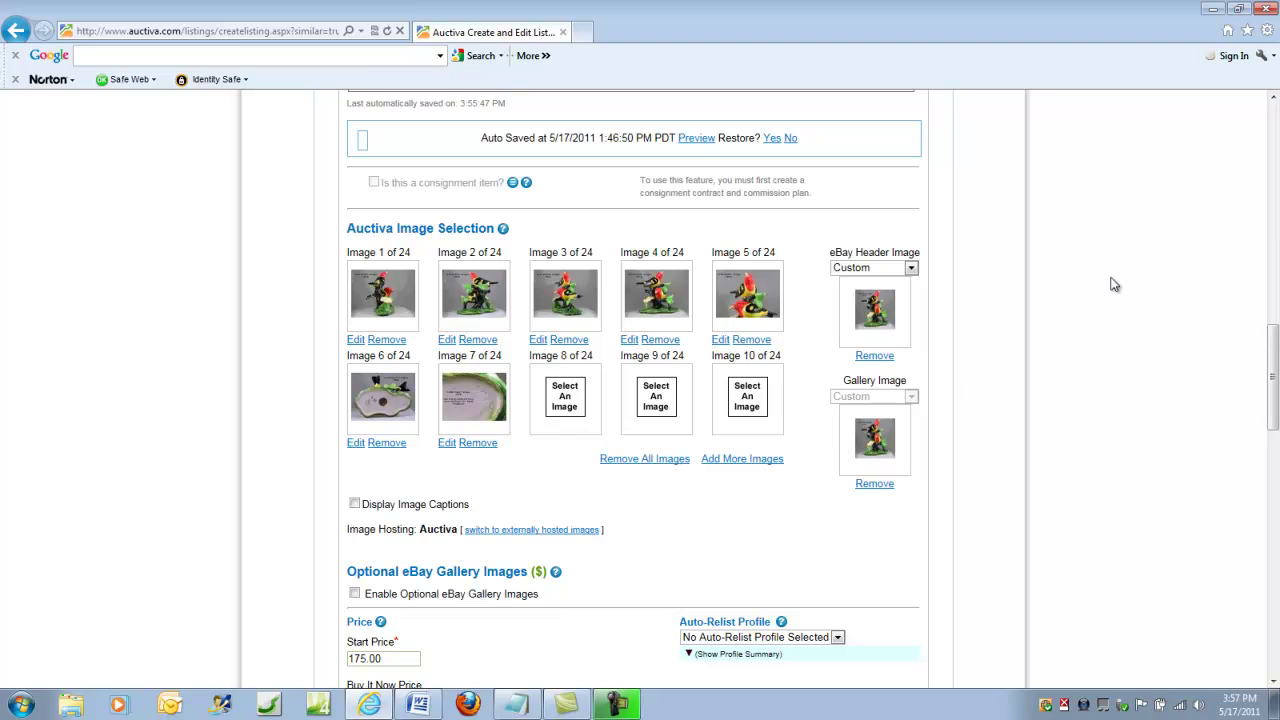
drag(1274, 355, 1252, 446)
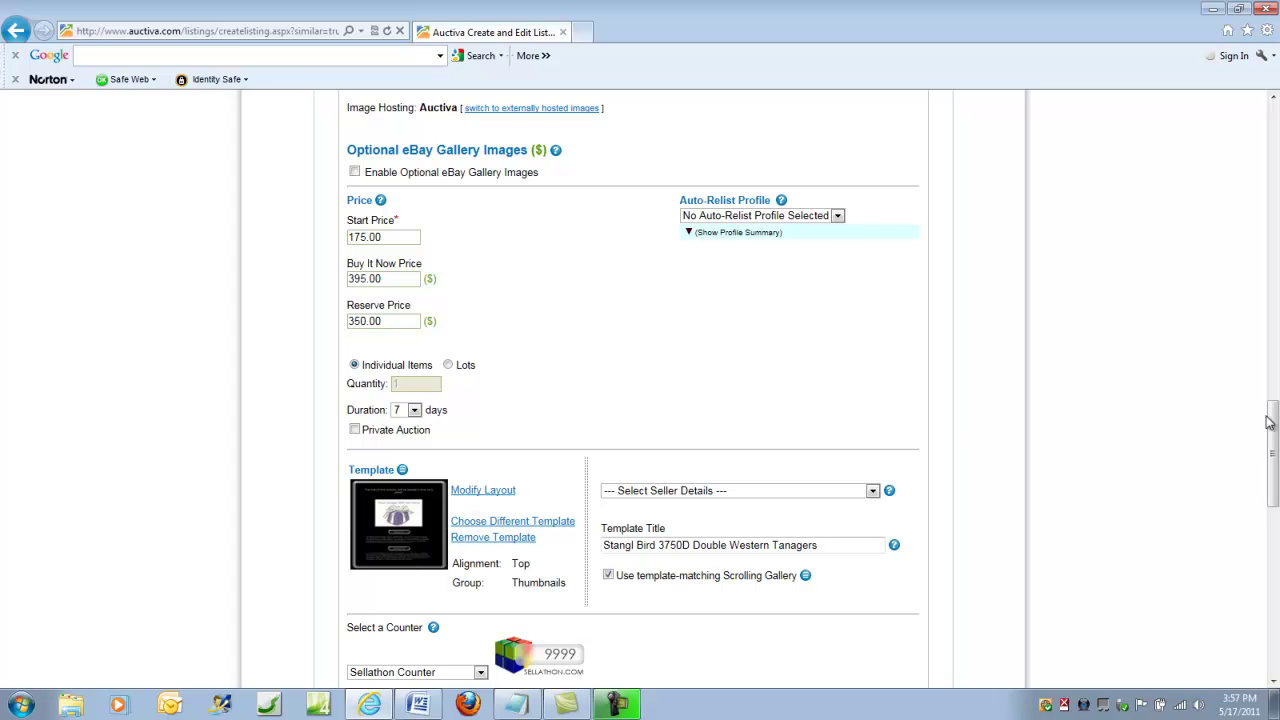
drag(1273, 420, 1274, 464)
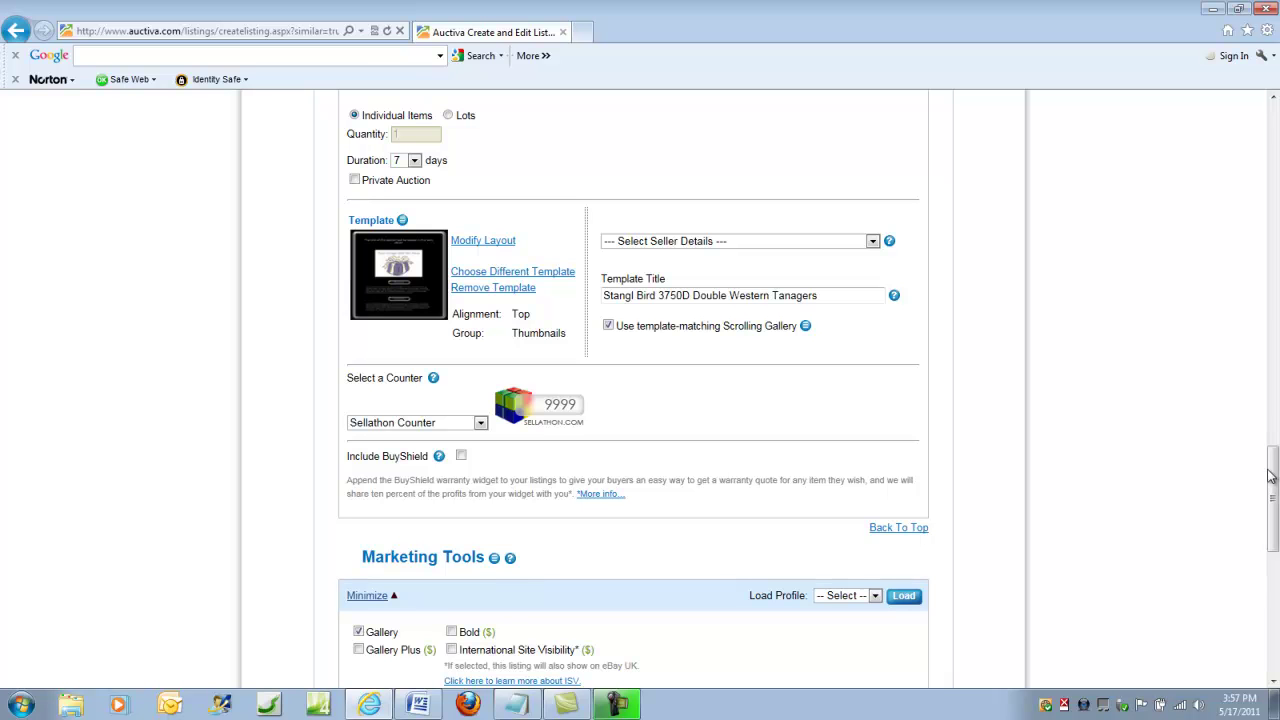
drag(1273, 470, 1275, 588)
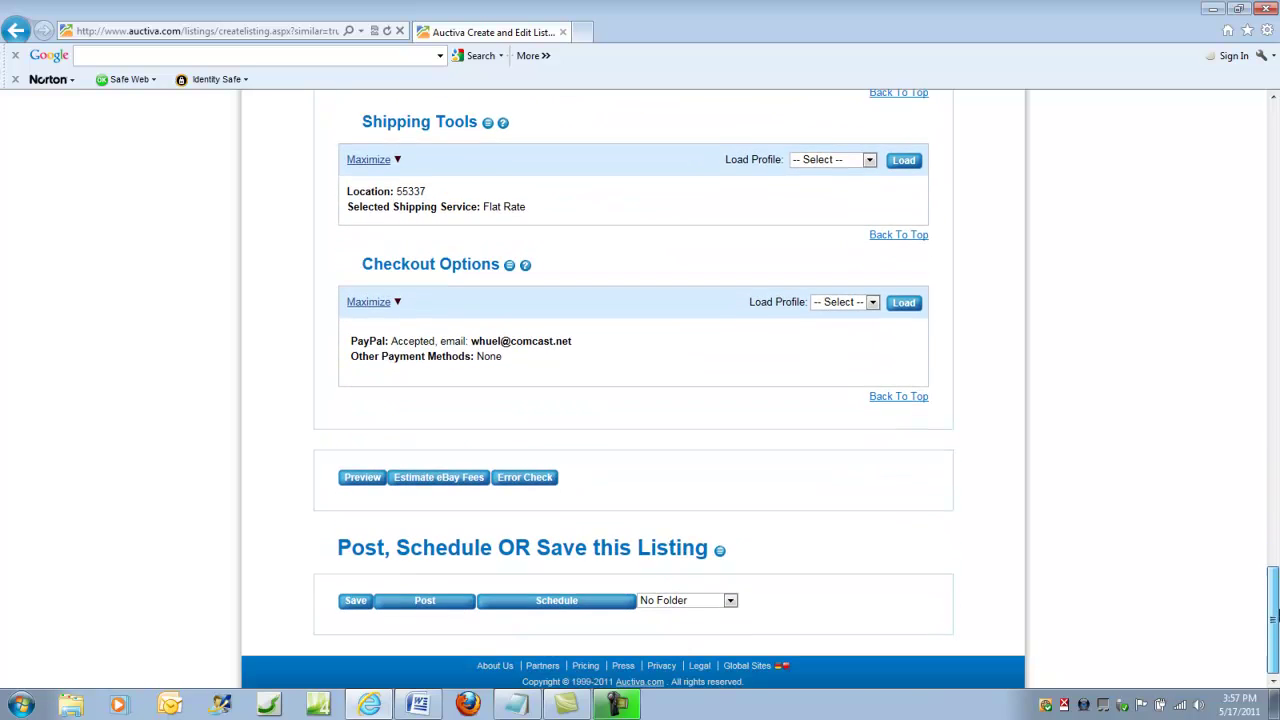
click(352, 479)
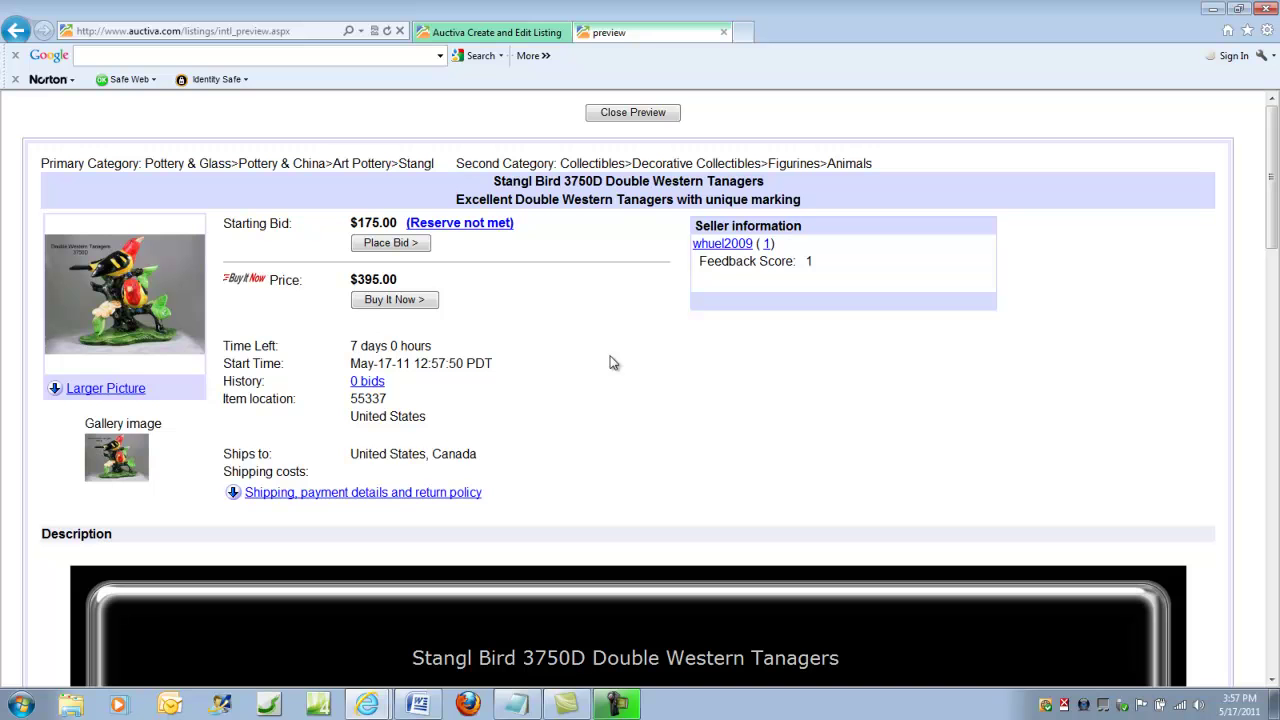
drag(1273, 208, 1276, 358)
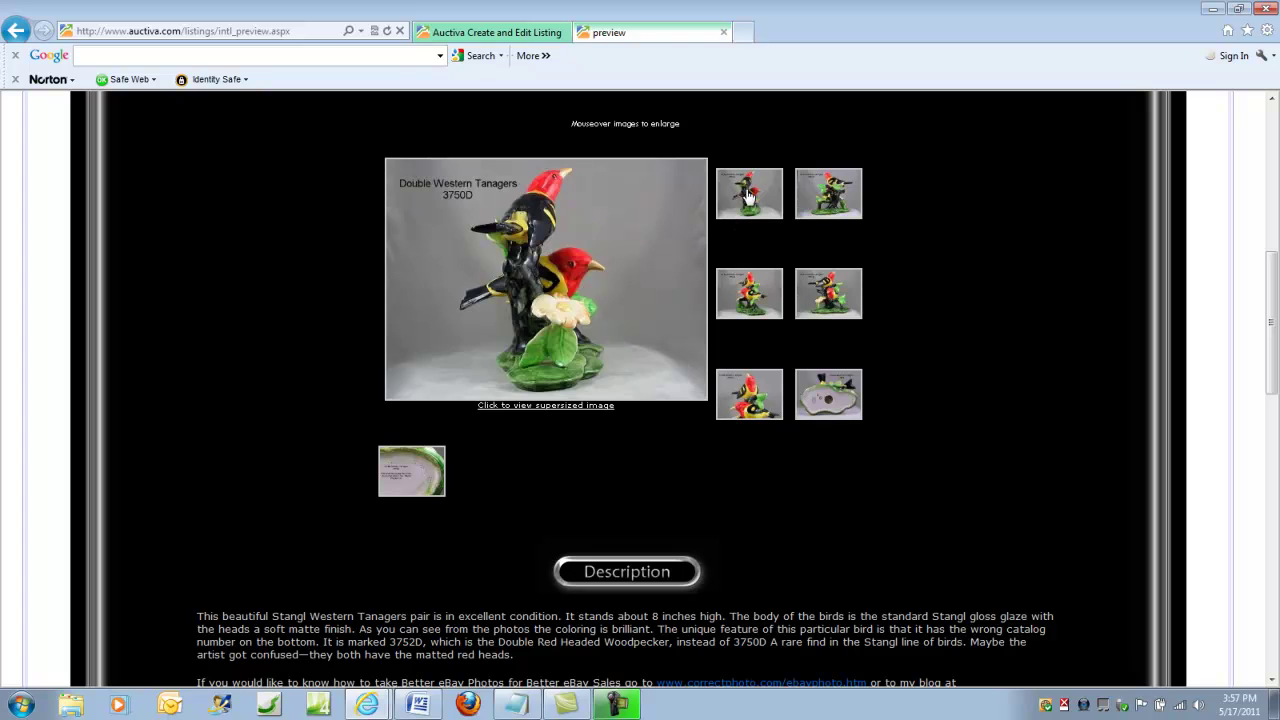
mouse_move(836, 294)
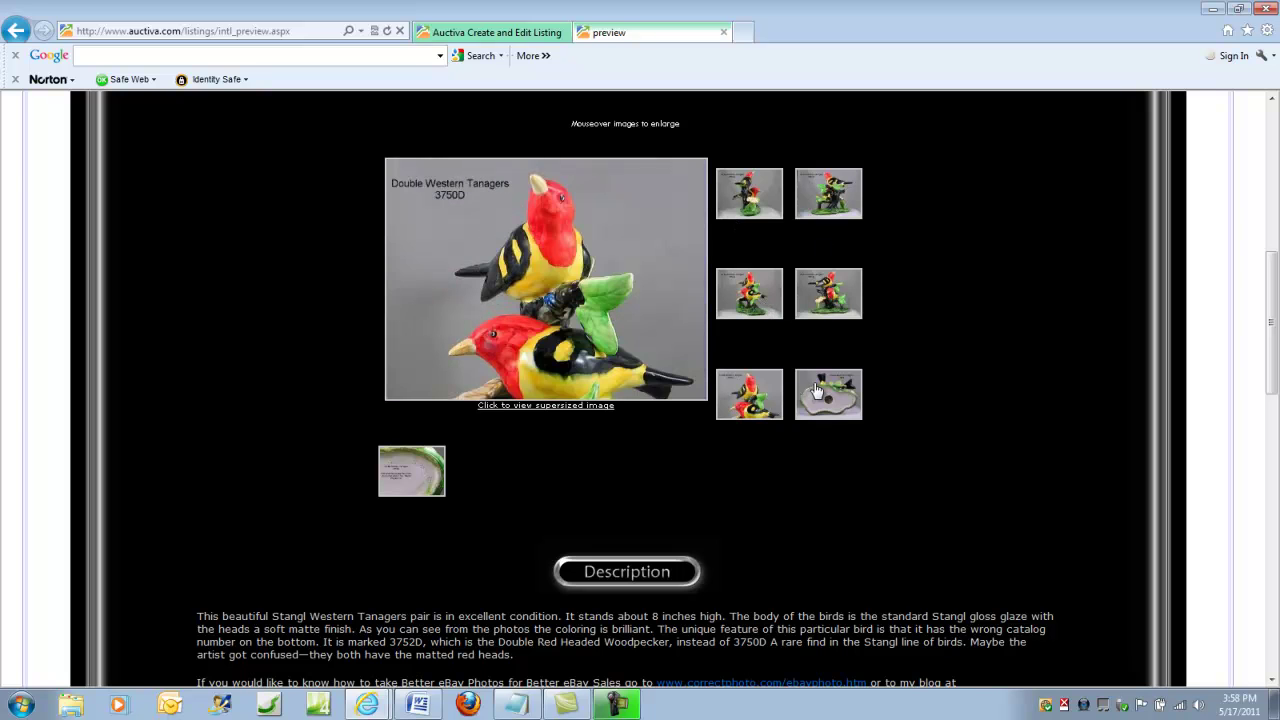
mouse_move(817, 390)
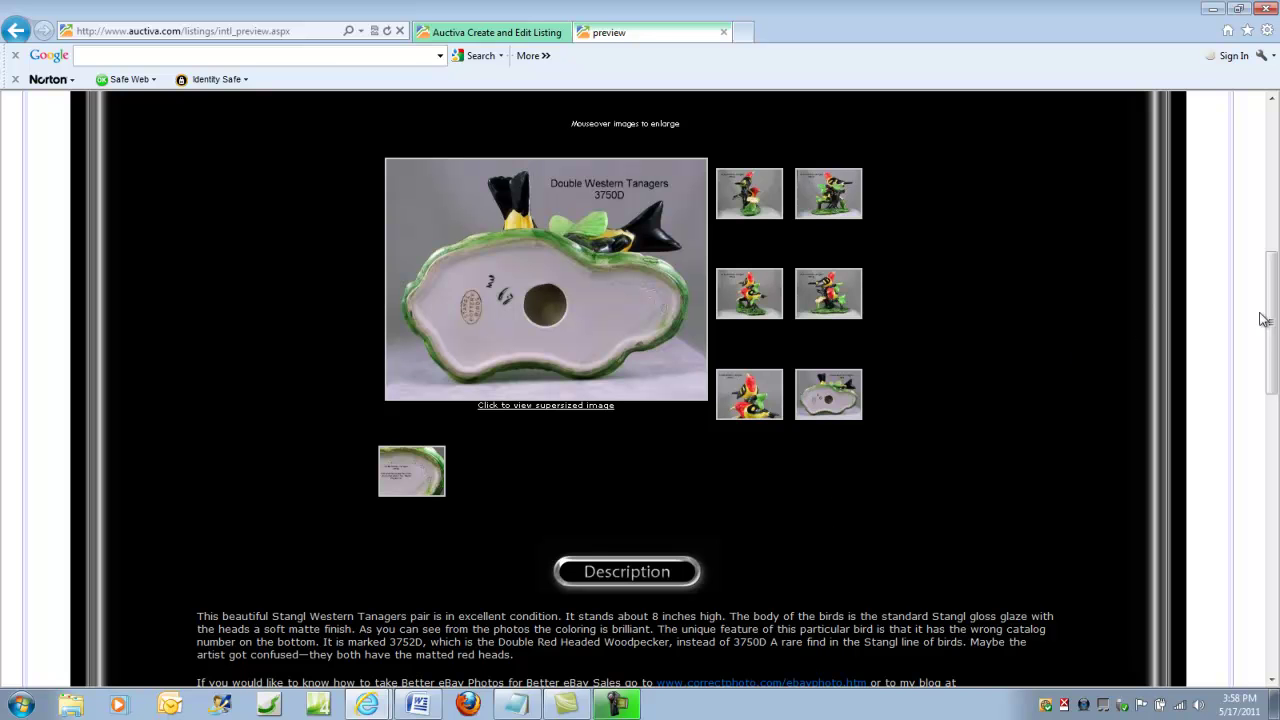
drag(1275, 300, 1229, 189)
scroll(855, 235, up, 2)
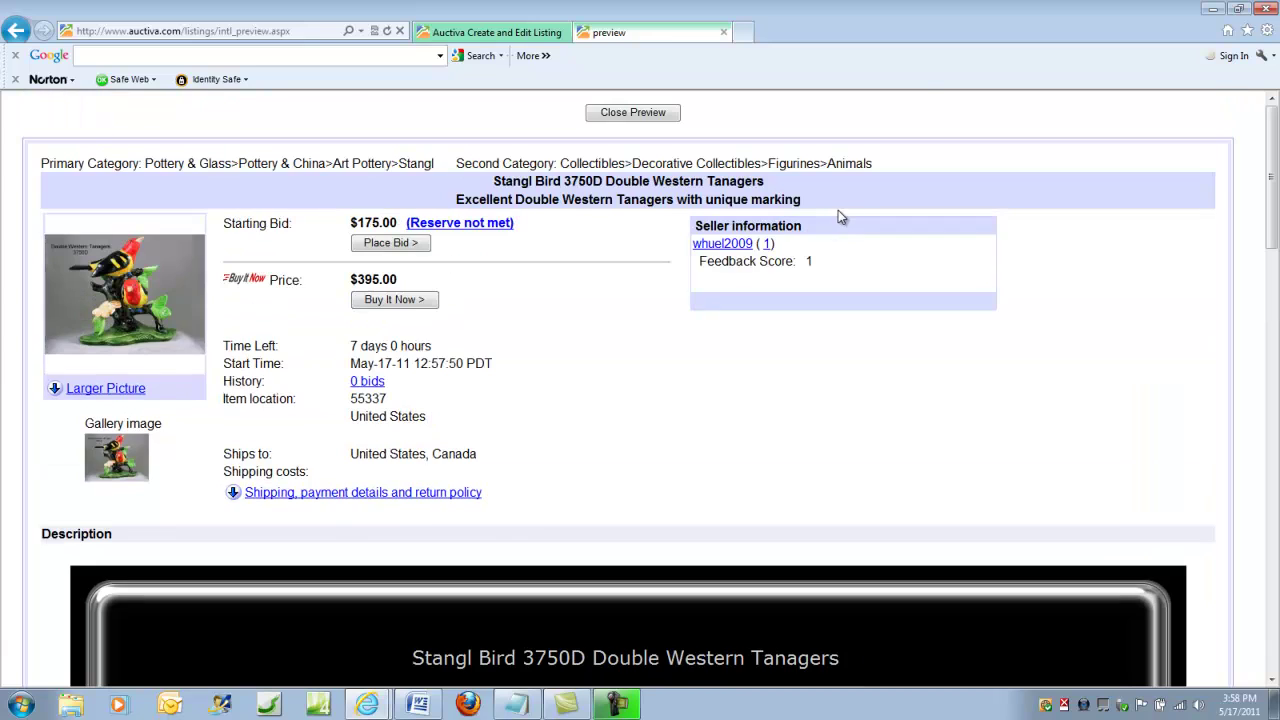
click(633, 112)
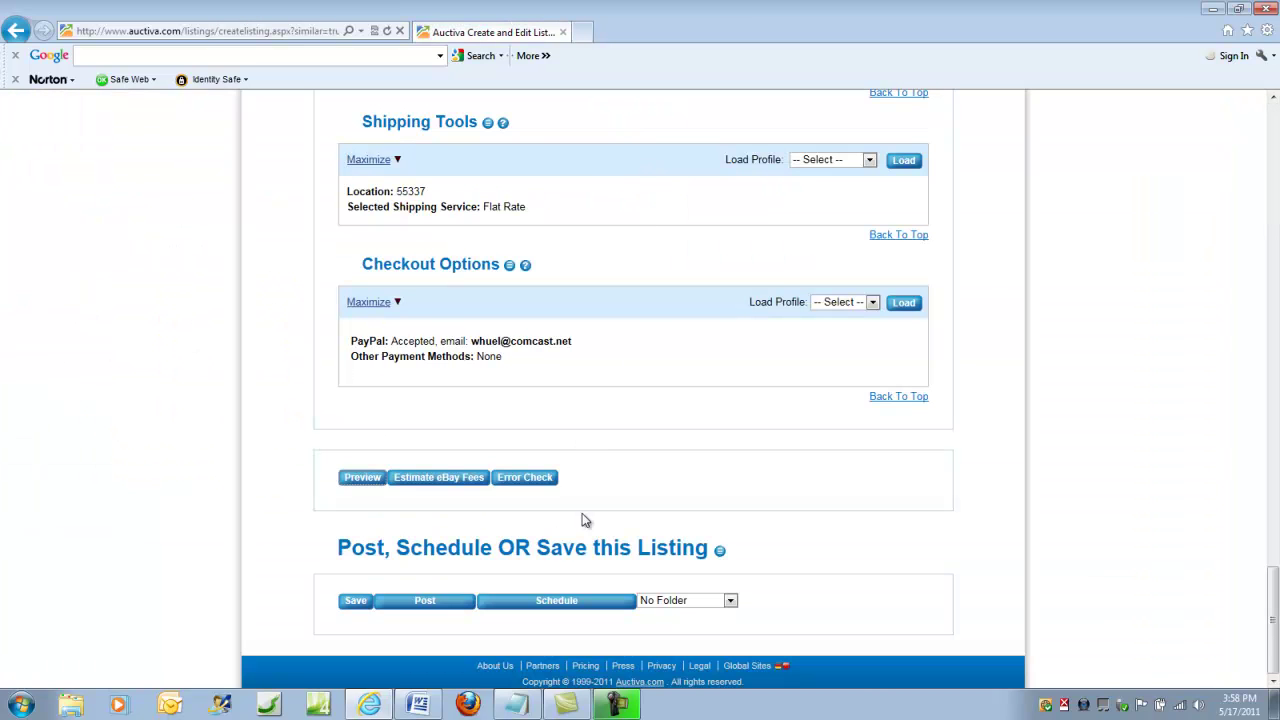
- Post the Stangl Bird 3750D Double Western Tanagers listing to eBay
click(425, 605)
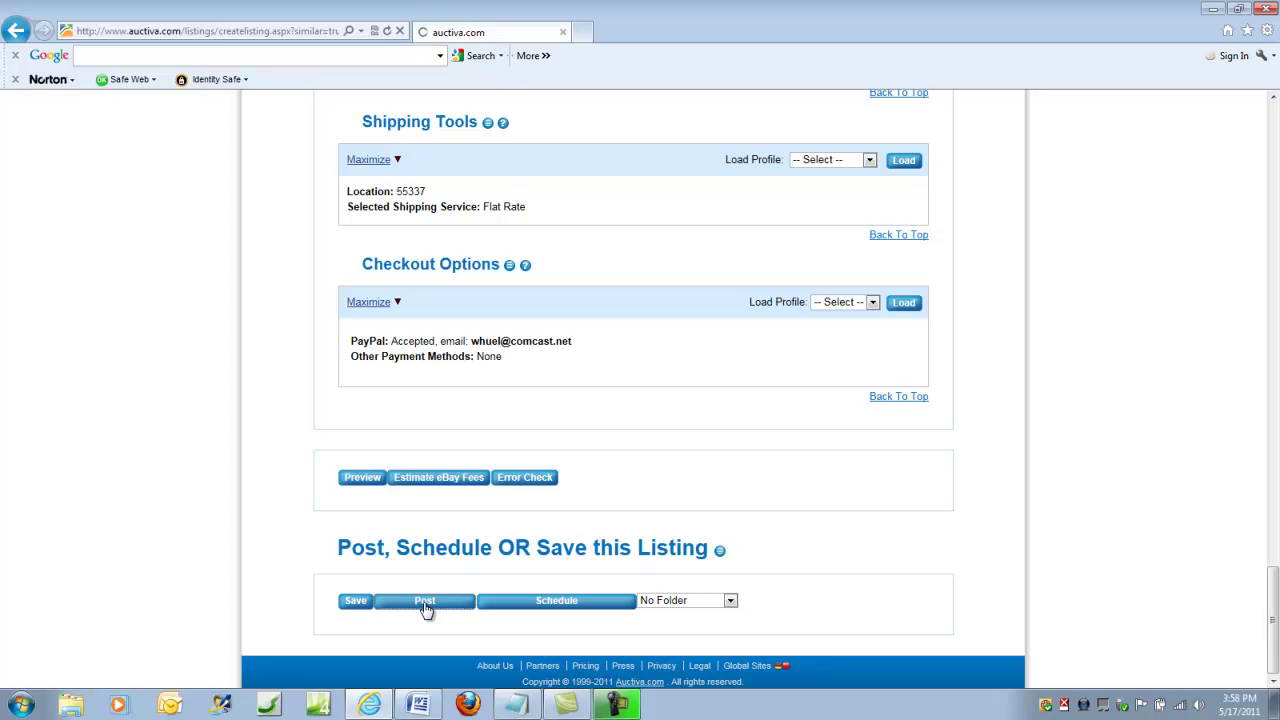